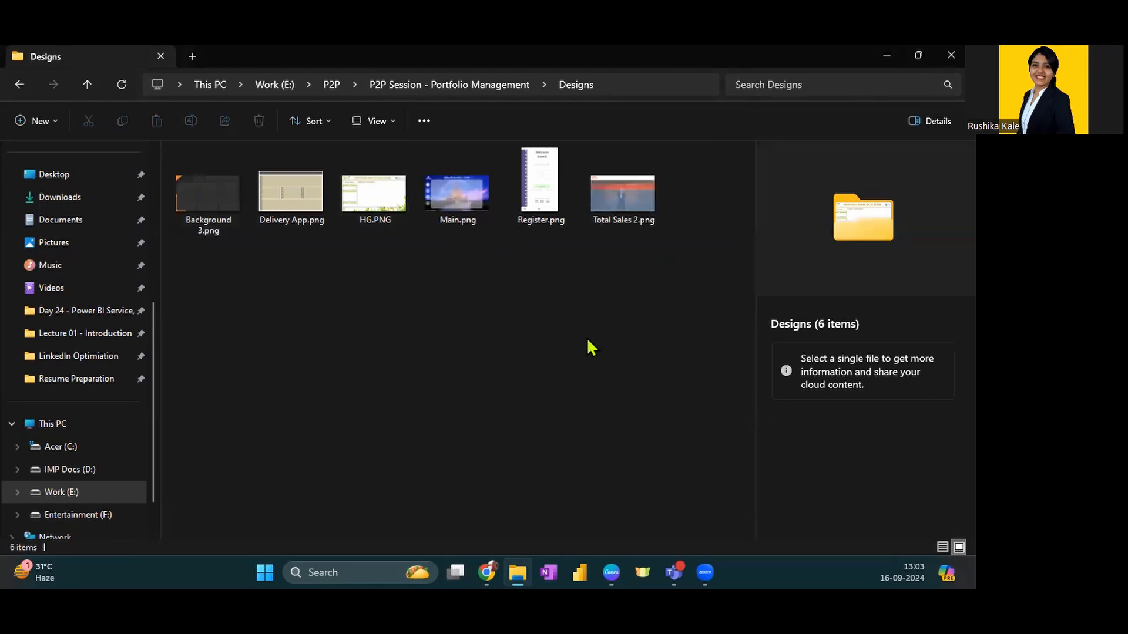
# Look through the How to start project and Power BI Designs folders within P2P Session - Portfolio Management
pyautogui.hotkey('alt', 'Left')
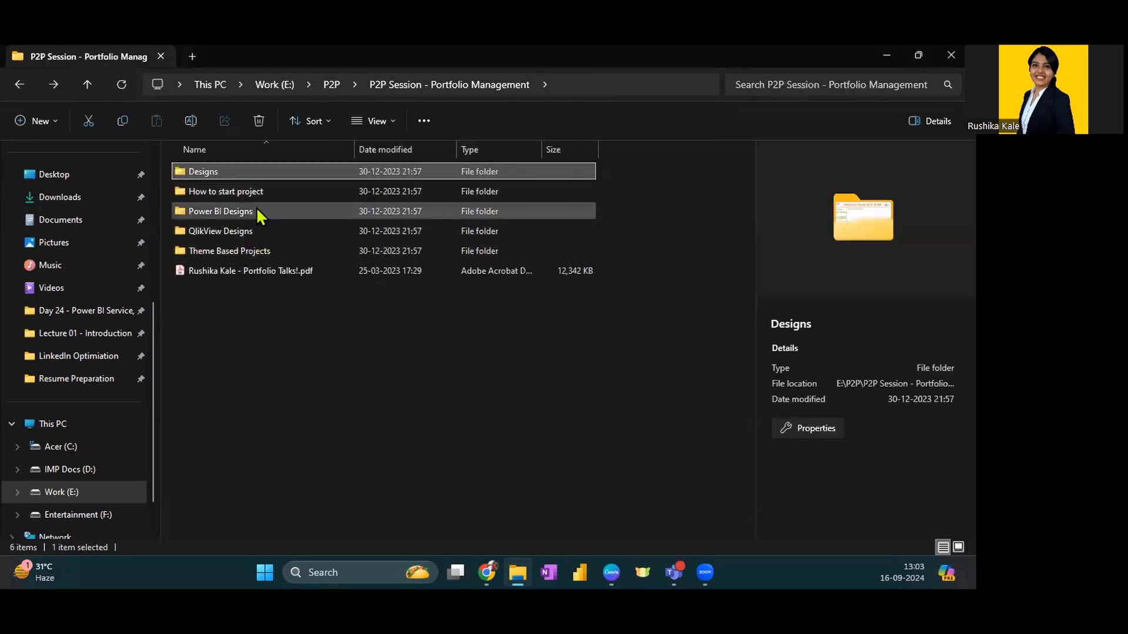
pyautogui.doubleClick(255, 193)
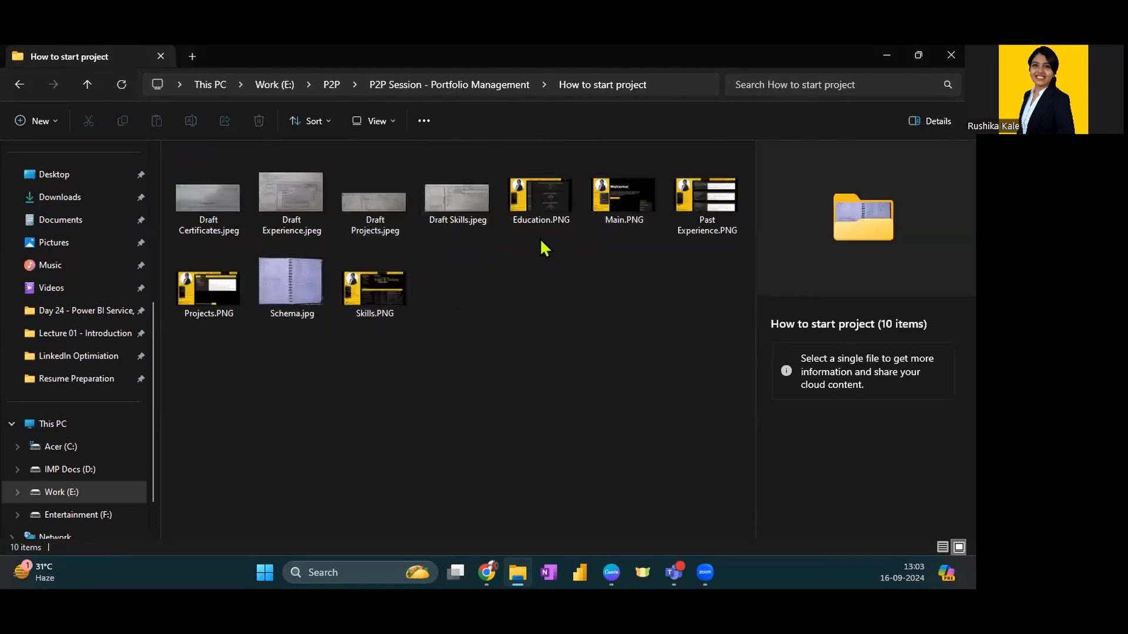
pyautogui.hotkey('alt', 'Left')
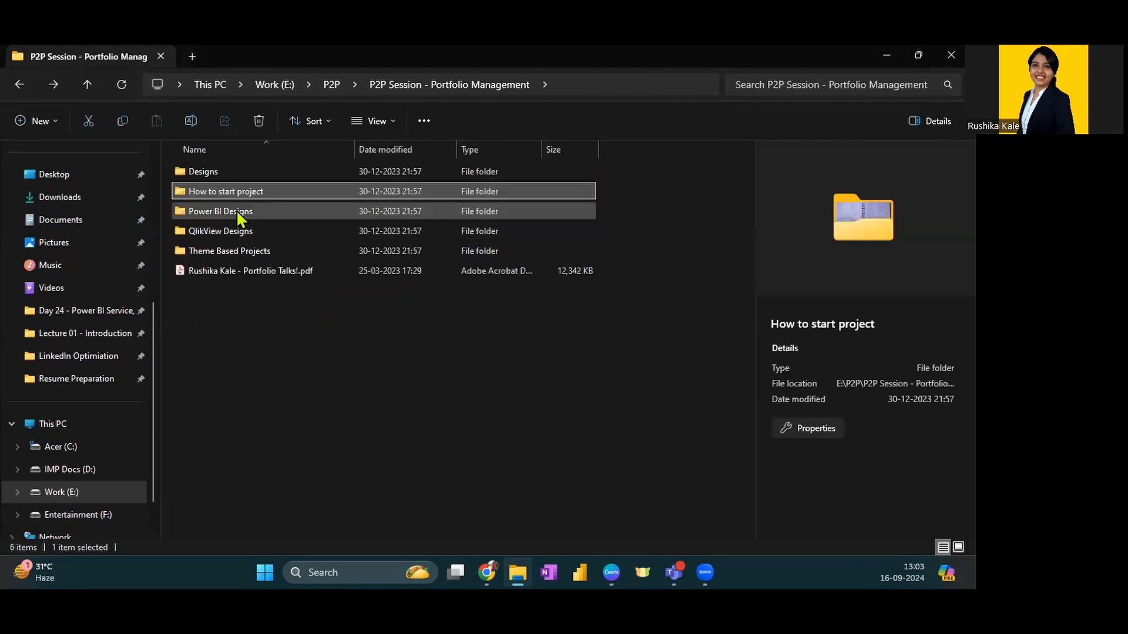
pyautogui.doubleClick(237, 210)
pyautogui.click(221, 199)
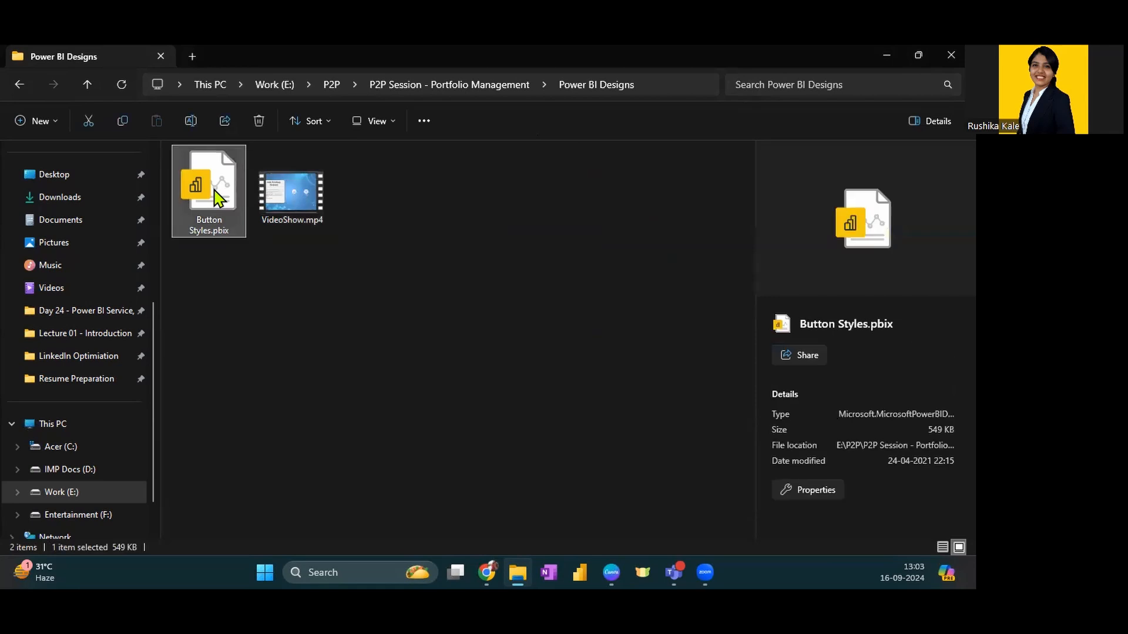
pyautogui.click(324, 199)
pyautogui.hotkey('alt', 'Left')
# Look through the Ecommerce and Healthcare subfolders of QlikView Designs and return to the portfolio session folder
pyautogui.click(249, 238)
pyautogui.doubleClick(249, 235)
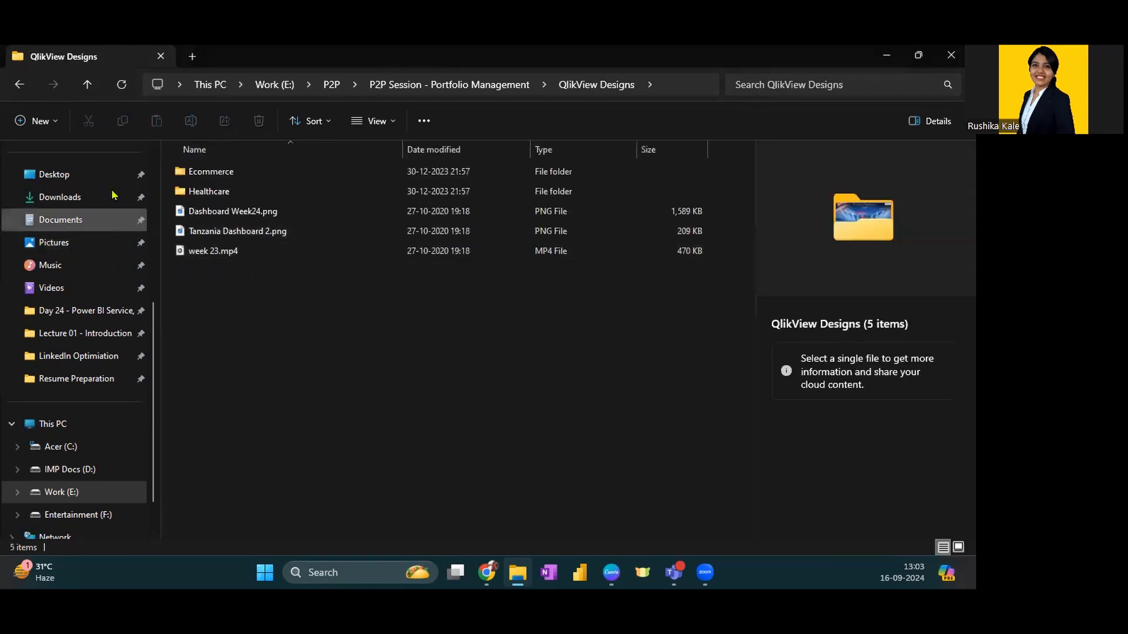
pyautogui.doubleClick(298, 174)
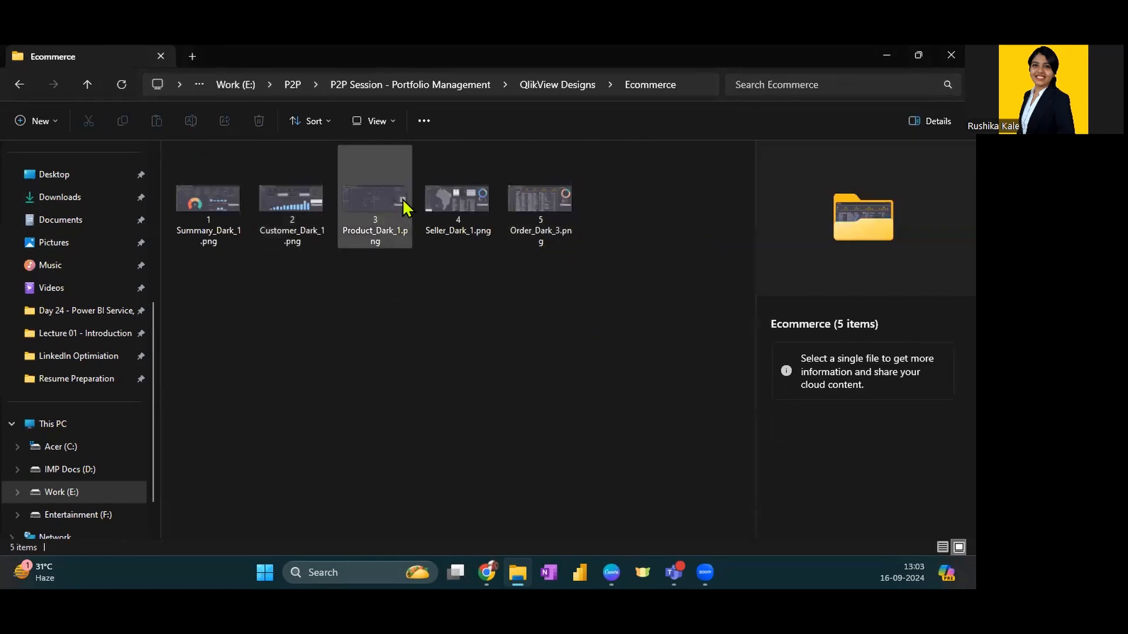
pyautogui.hotkey('alt', 'Left')
pyautogui.doubleClick(215, 191)
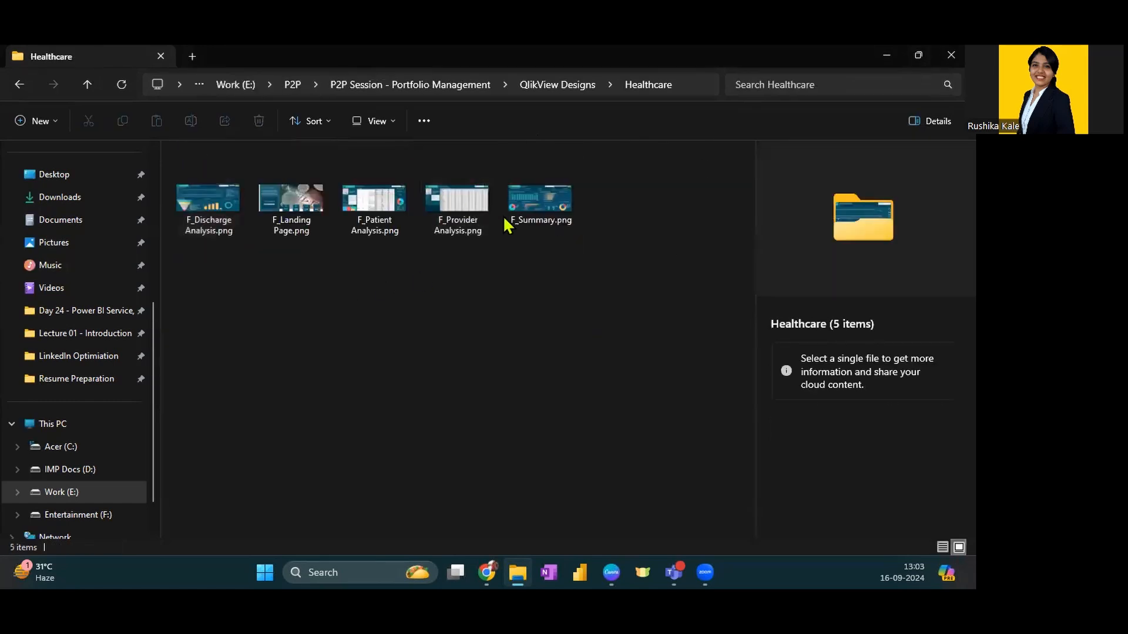
pyautogui.hotkey('alt', 'Left')
pyautogui.hotkey('alt', 'Left')
# Look at the contents of folder 1 in Theme Based Projects and go back up to the P2P folder
pyautogui.click(236, 250)
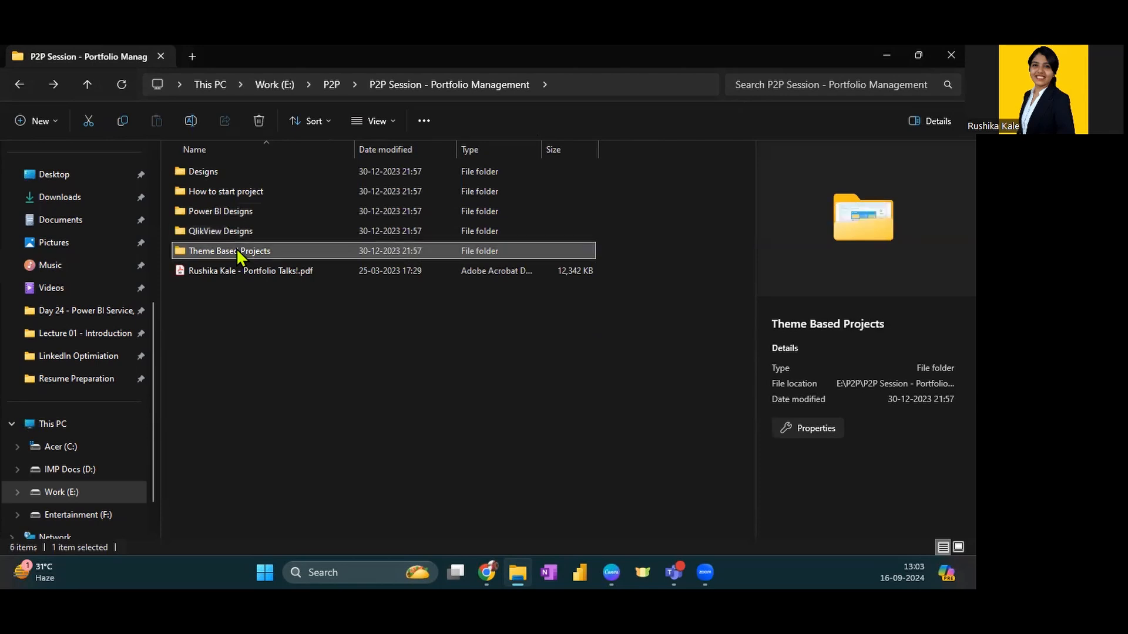
pyautogui.doubleClick(236, 250)
pyautogui.doubleClick(209, 172)
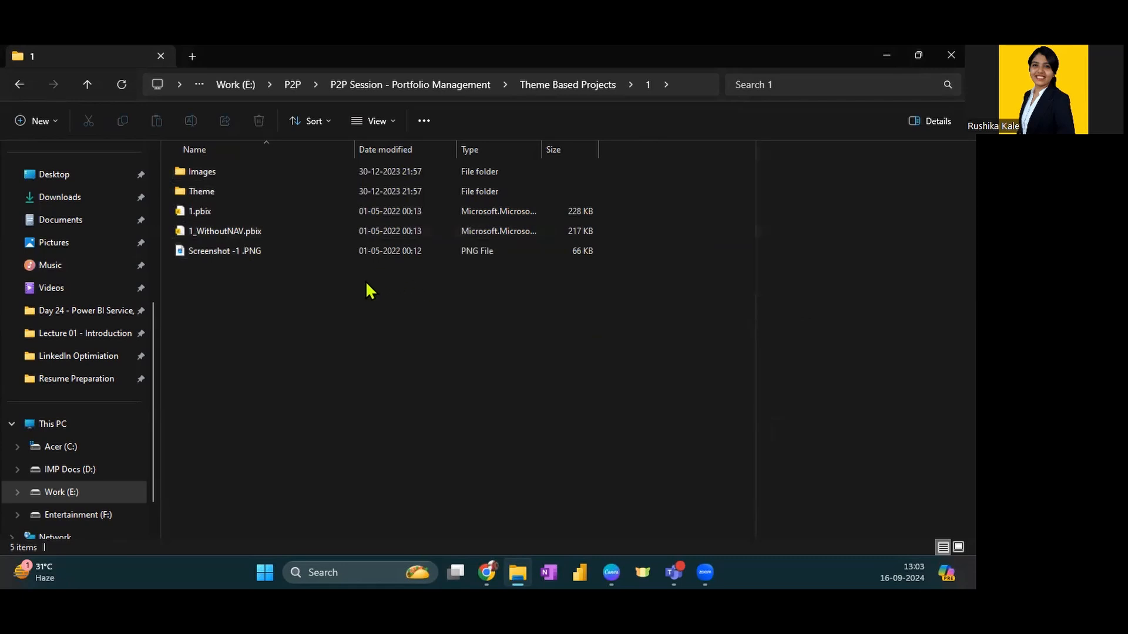
pyautogui.hotkey('alt', 'Left')
pyautogui.hotkey('alt', 'Left')
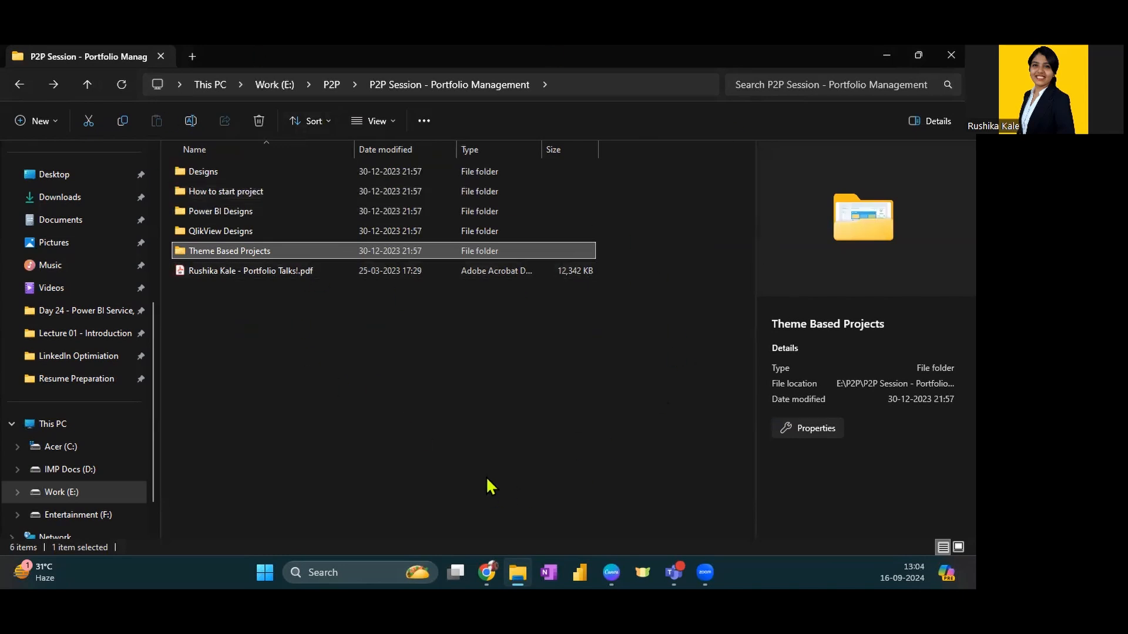
pyautogui.click(446, 382)
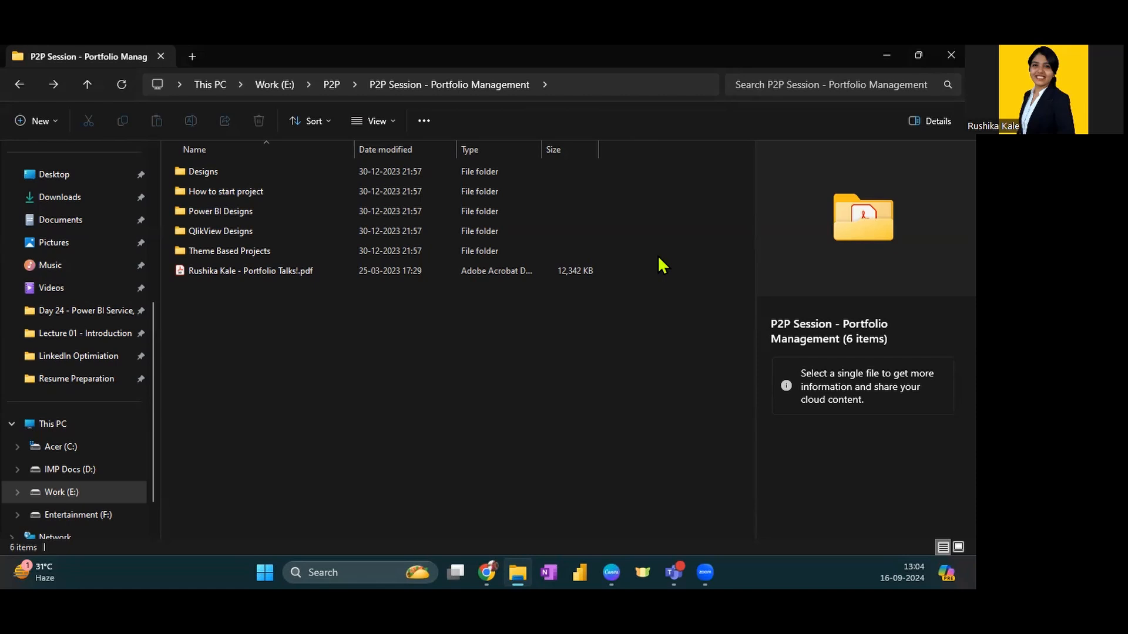
pyautogui.click(331, 86)
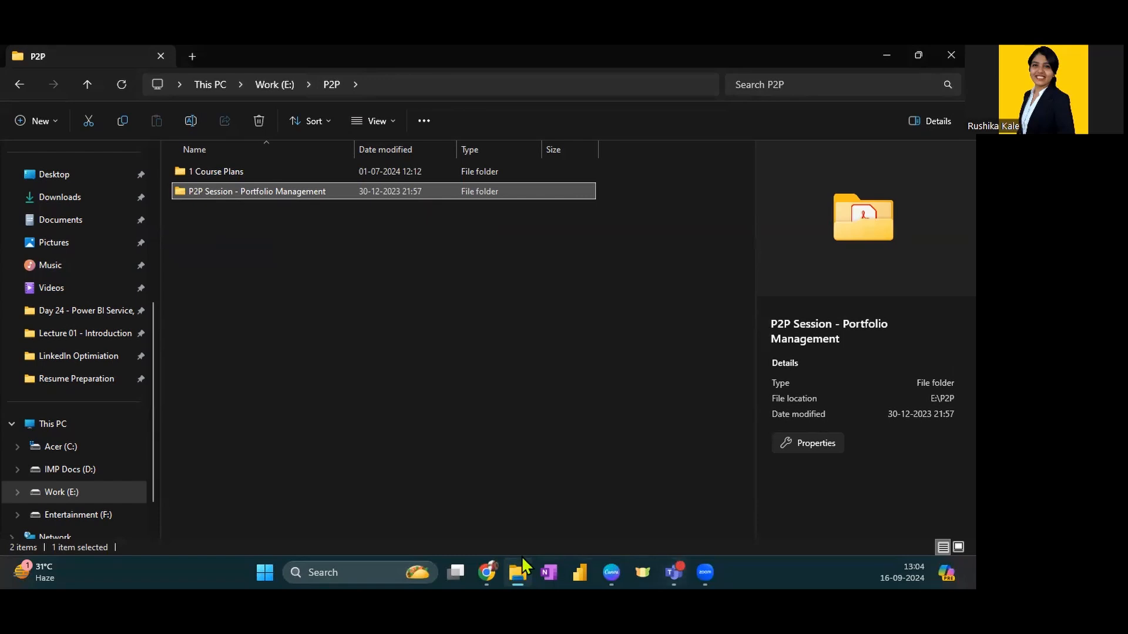
# Switch to the Chrome window with the GitHub profile and highlight the username in the page address
pyautogui.moveTo(500, 559)
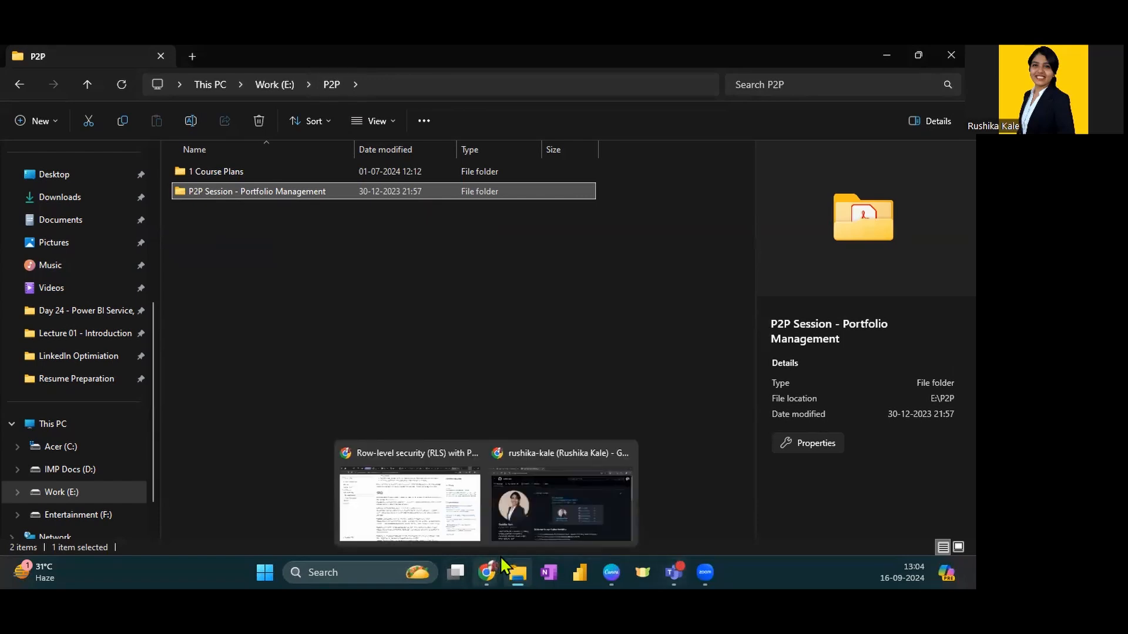
pyautogui.click(543, 478)
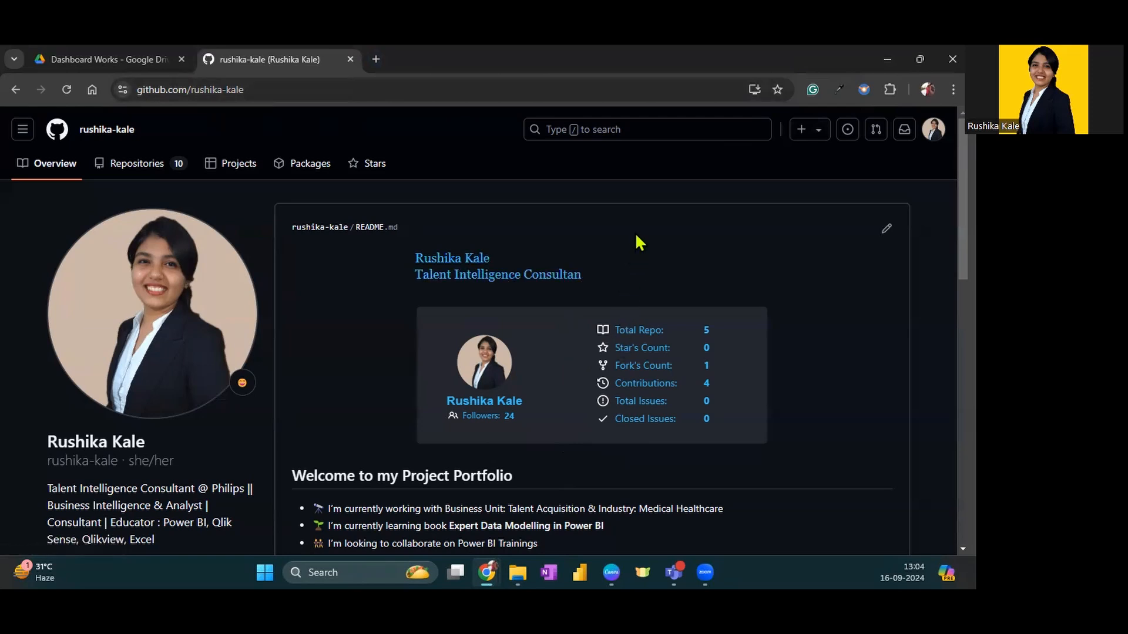
pyautogui.moveTo(137, 131); pyautogui.dragTo(110, 128)
pyautogui.click(134, 135)
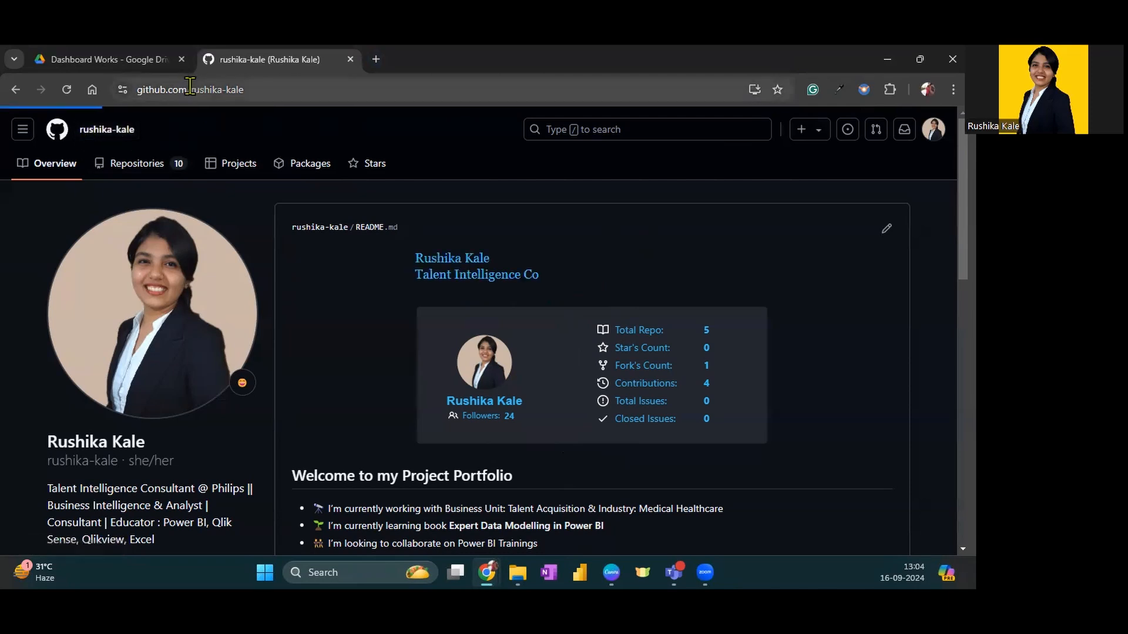
pyautogui.moveTo(190, 90); pyautogui.dragTo(306, 90)
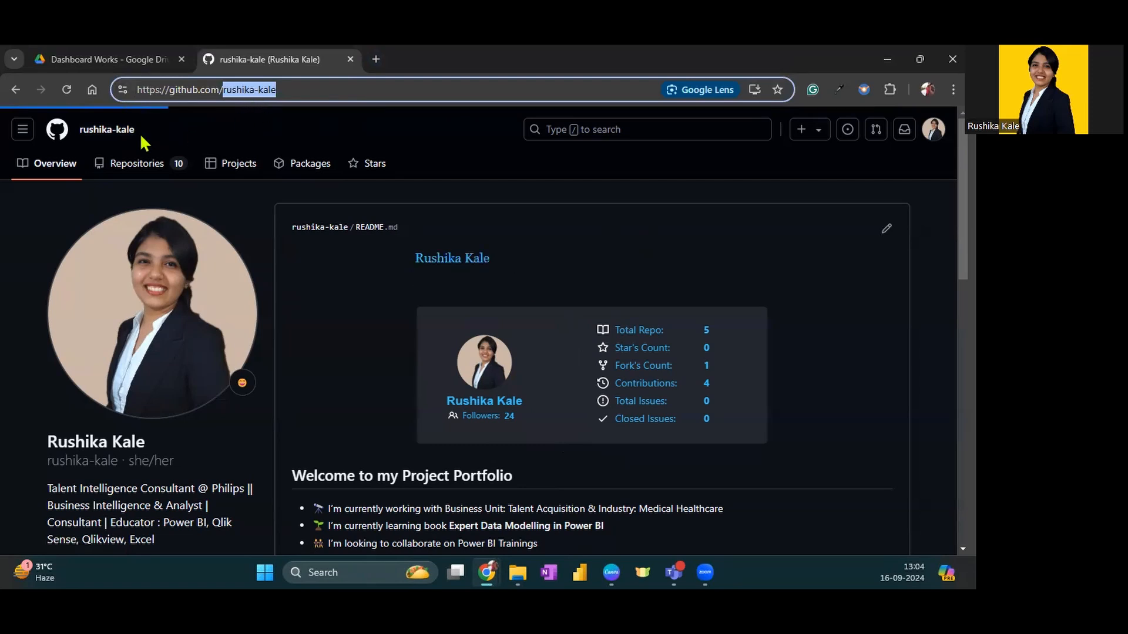
pyautogui.click(100, 136)
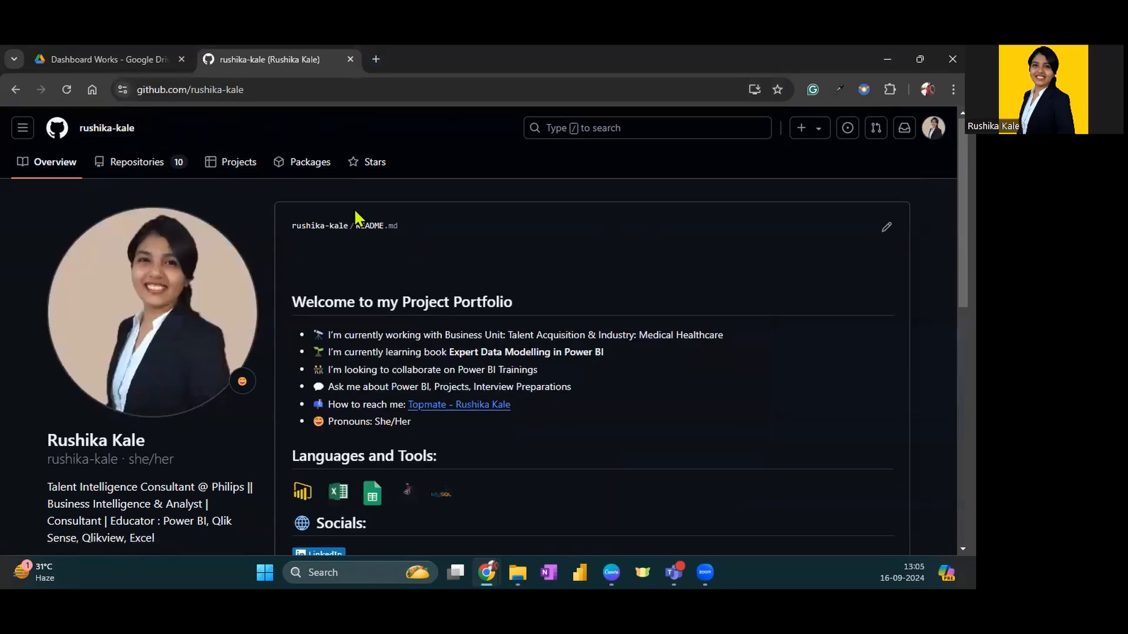
# Examine the GitHub profile's photo, bio, README introduction, statistics card, tools, social links and pinned repository
pyautogui.scroll(-10, 360, 217)
pyautogui.scroll(15, 792, 376)
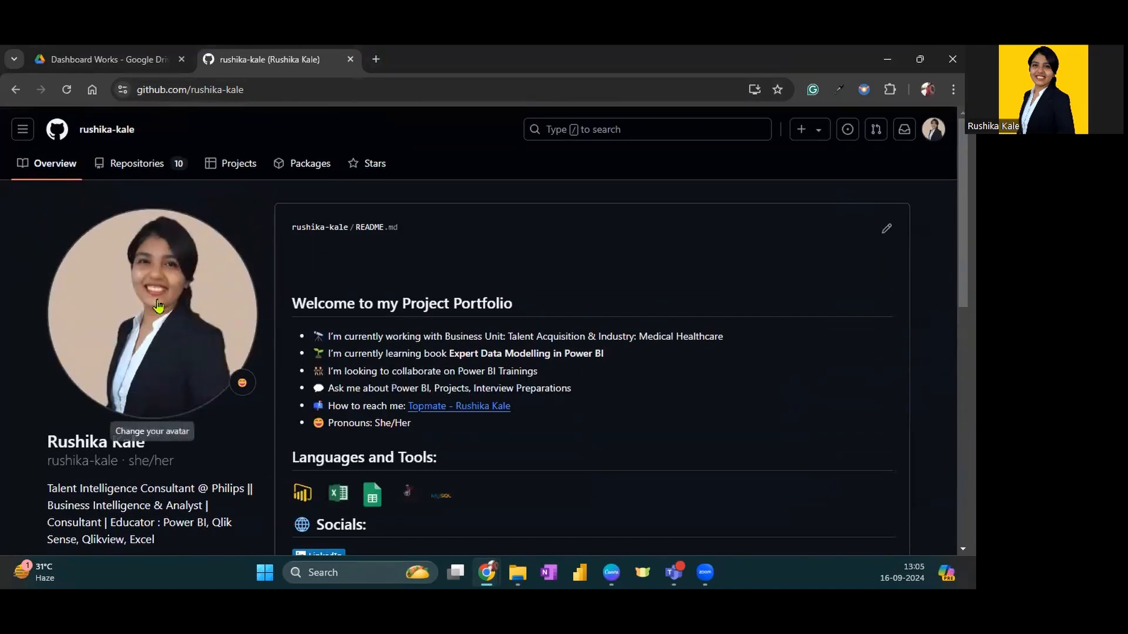
pyautogui.scroll(-3, 146, 341)
pyautogui.moveTo(35, 242); pyautogui.dragTo(191, 243)
pyautogui.click(191, 244)
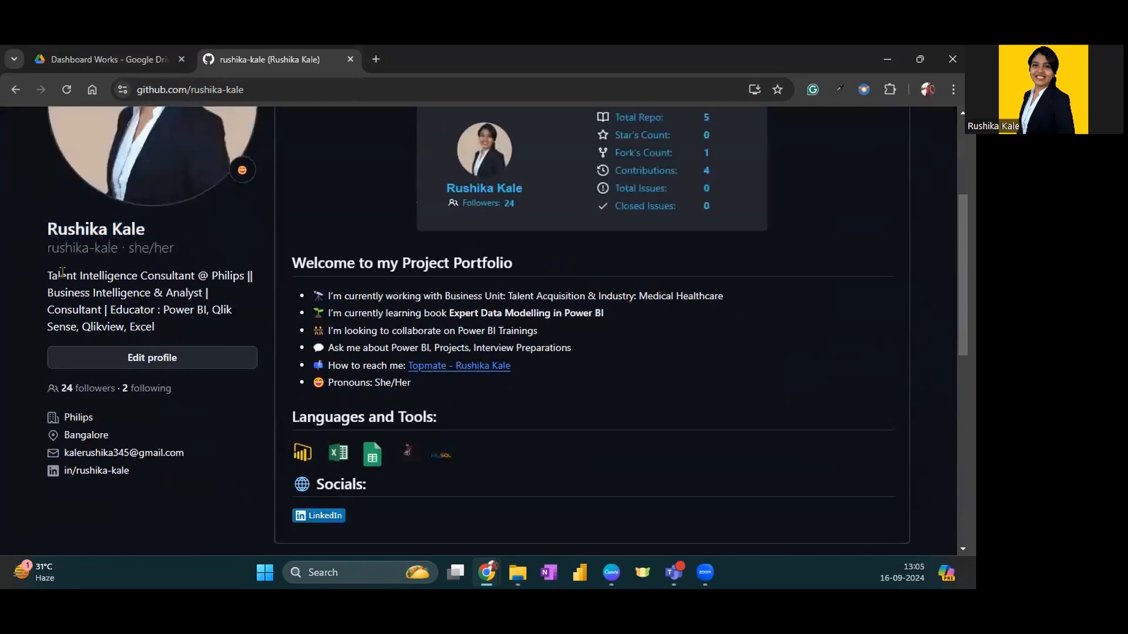
pyautogui.moveTo(51, 275); pyautogui.dragTo(187, 332)
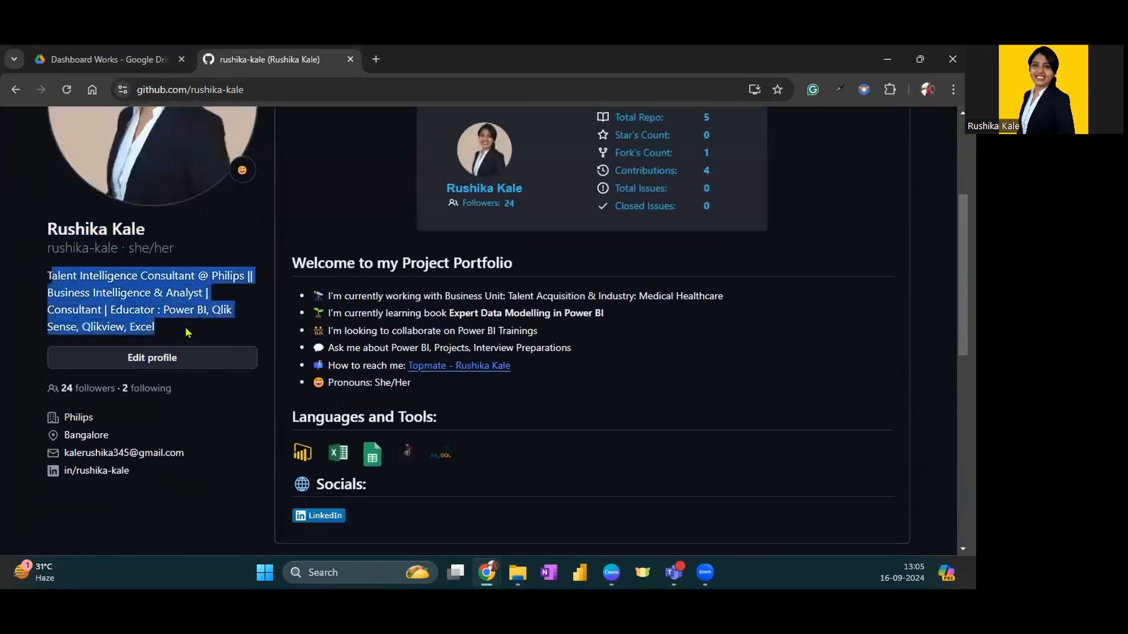
pyautogui.scroll(-2, 127, 373)
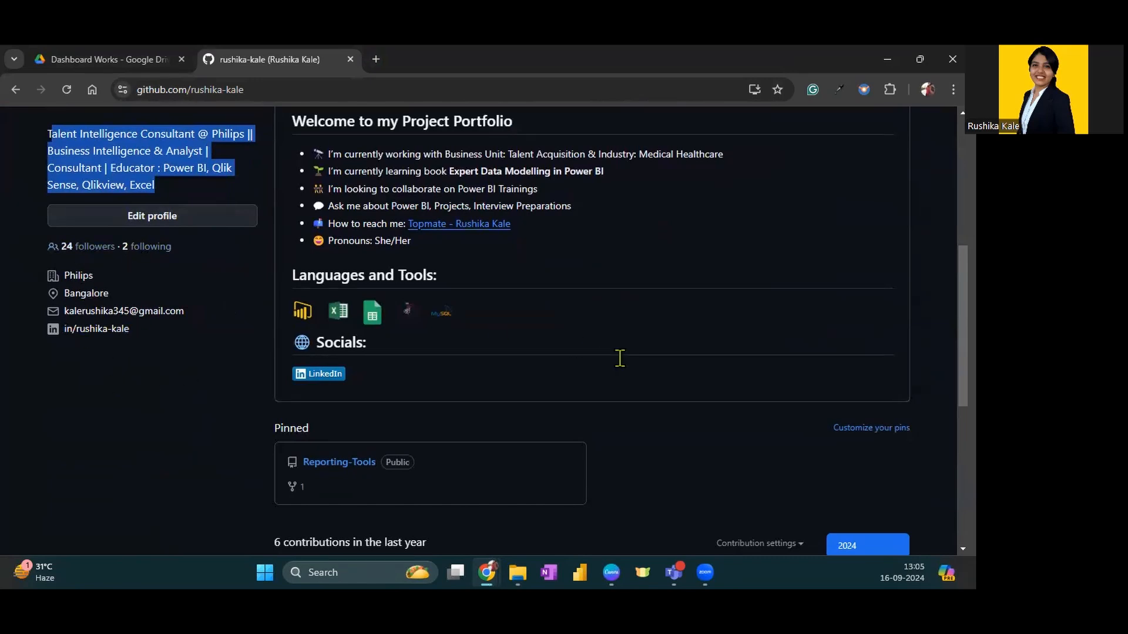
pyautogui.scroll(5, 624, 347)
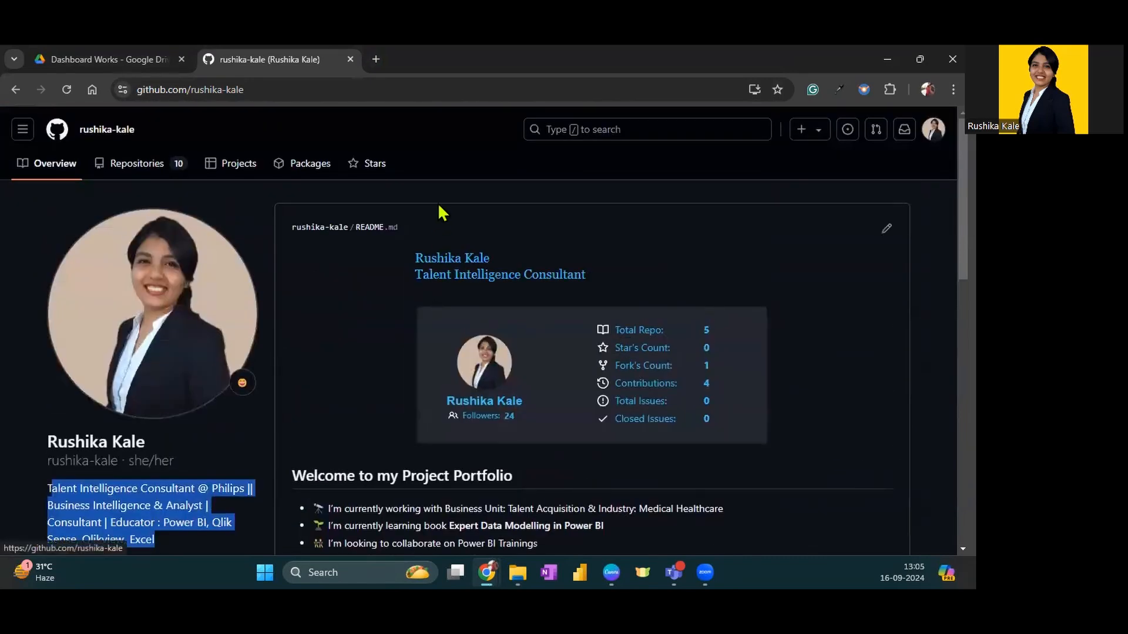
pyautogui.click(528, 187)
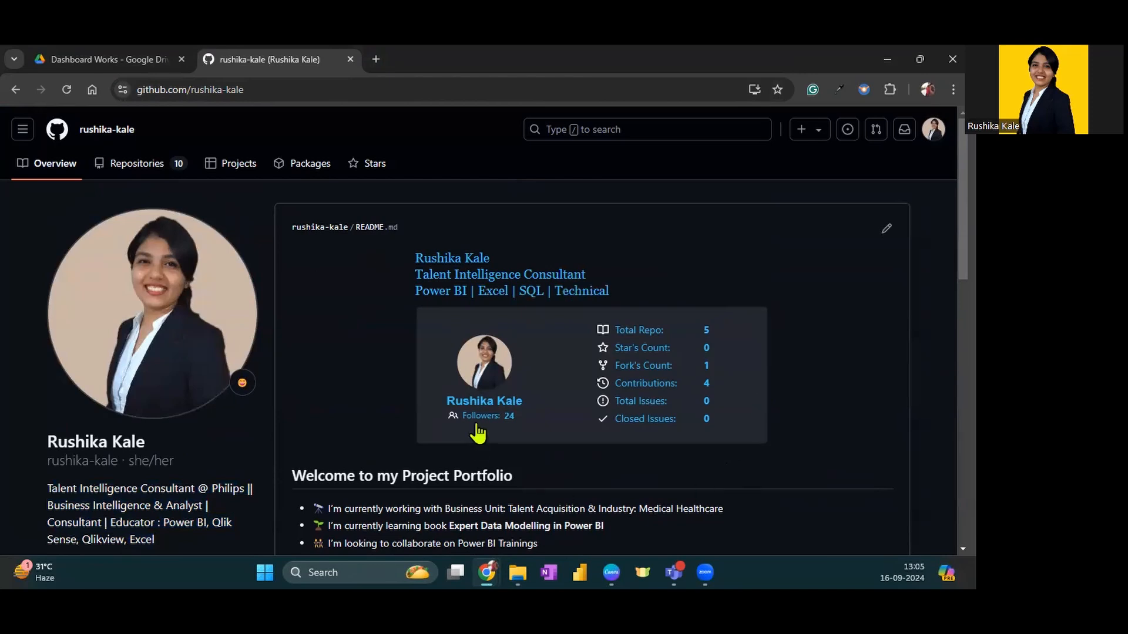
pyautogui.scroll(-3, 468, 420)
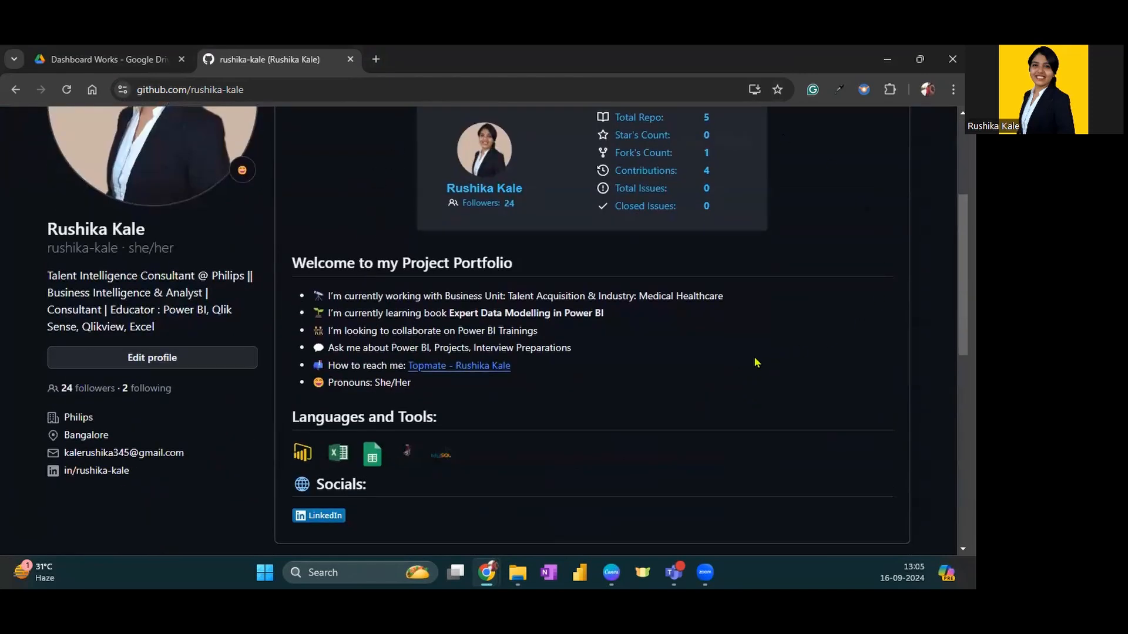
pyautogui.scroll(3, 544, 382)
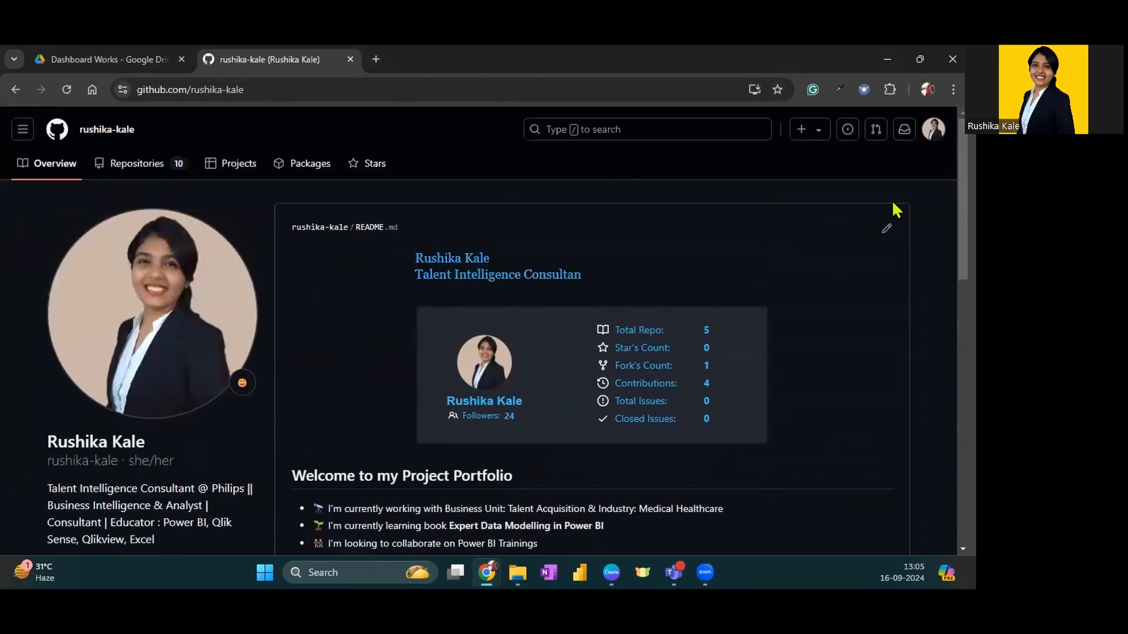
# Open the profile's README.md for editing and look through its source code from start to end
pyautogui.click(886, 229)
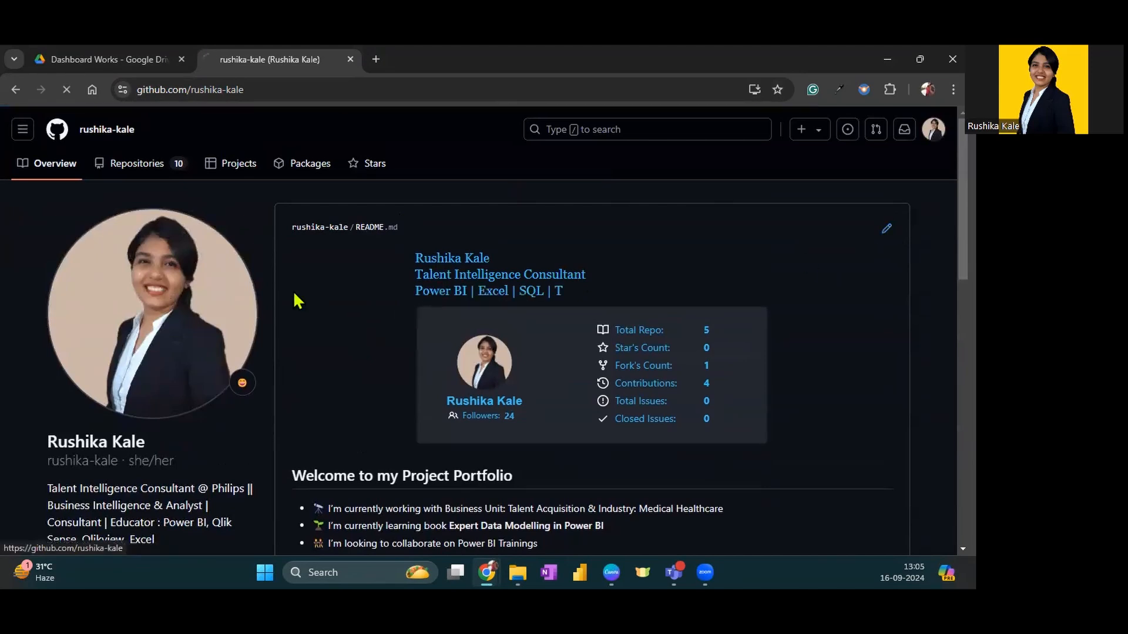
pyautogui.scroll(-5, 620, 385)
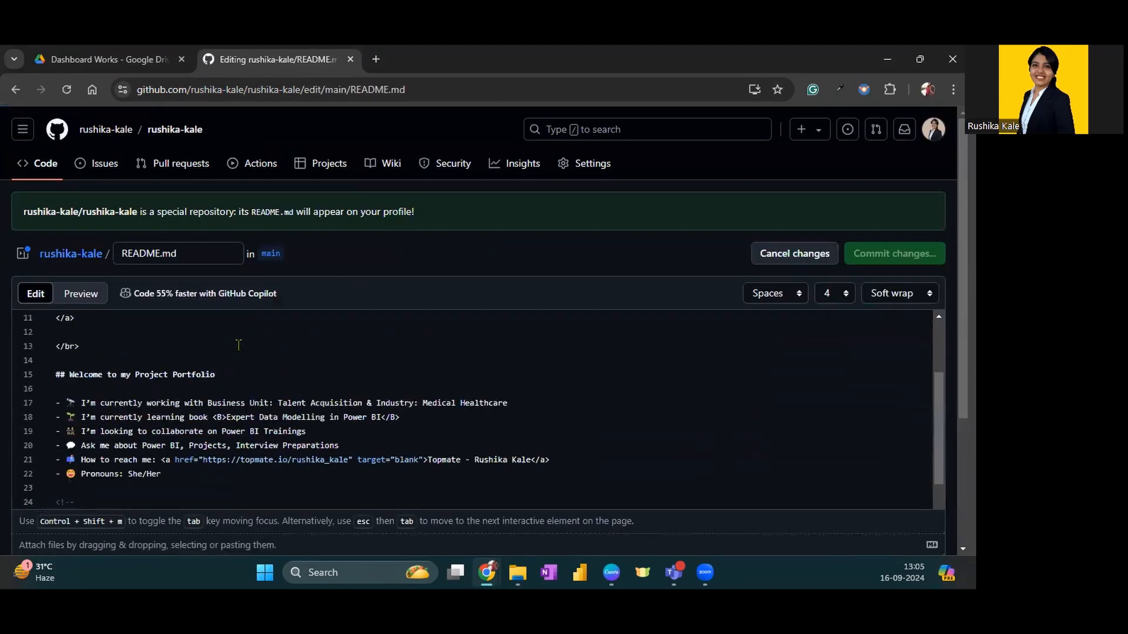
pyautogui.scroll(-2, 668, 230)
pyautogui.scroll(-8, 525, 294)
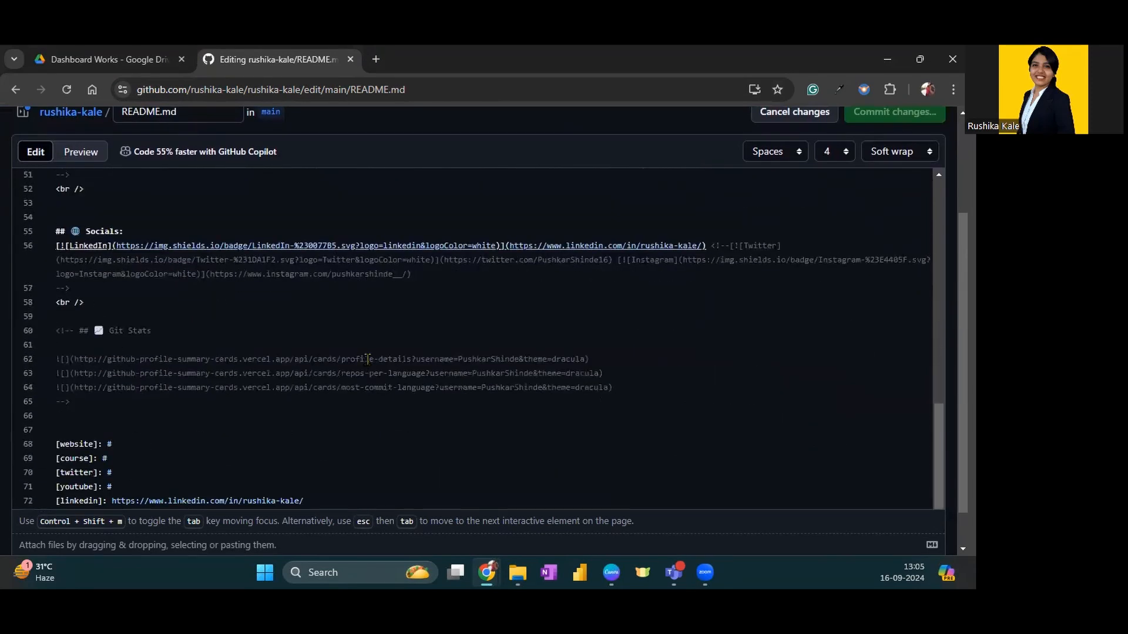
pyautogui.scroll(10, 368, 359)
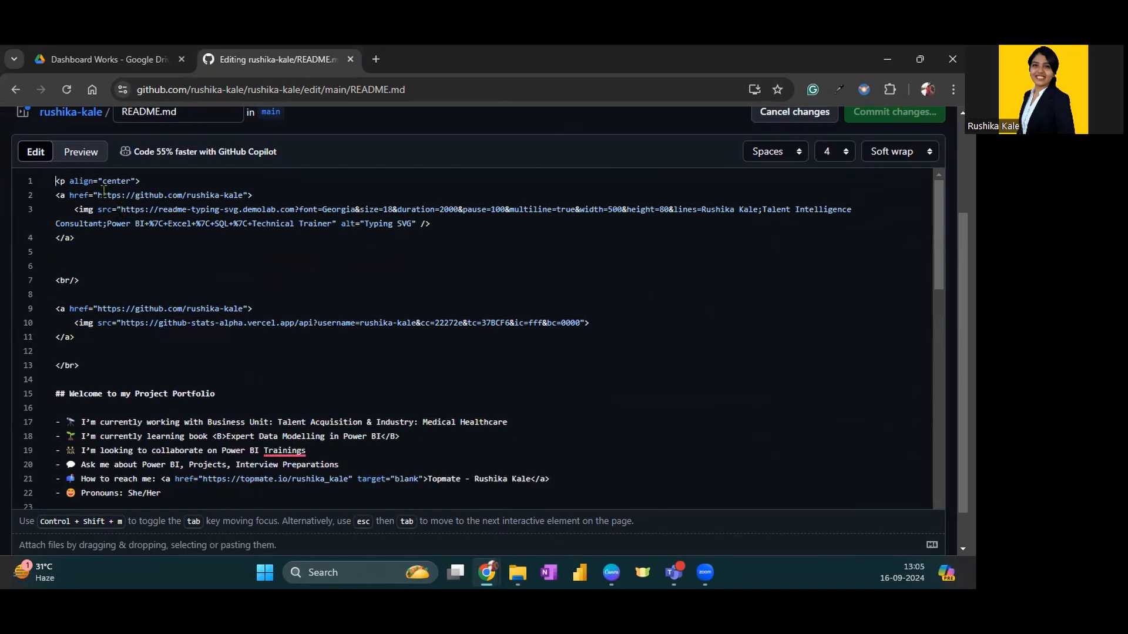
# Highlight the profile link, the typing banner's name, title and skills text, and the statistics card URL in the README source
pyautogui.moveTo(98, 195); pyautogui.dragTo(243, 196)
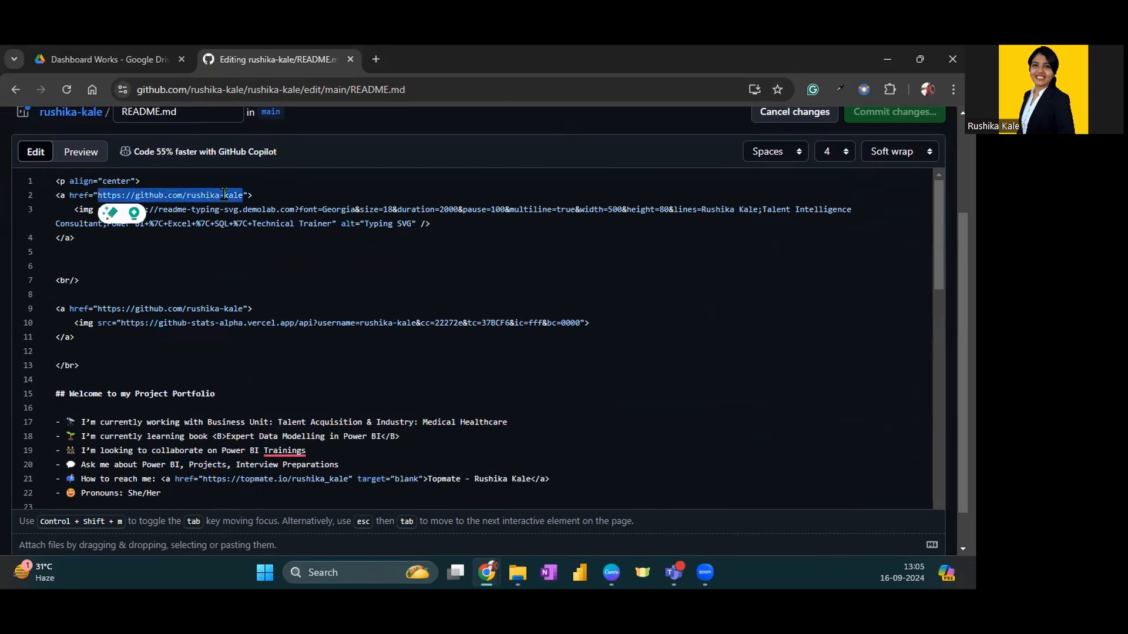
pyautogui.click(274, 197)
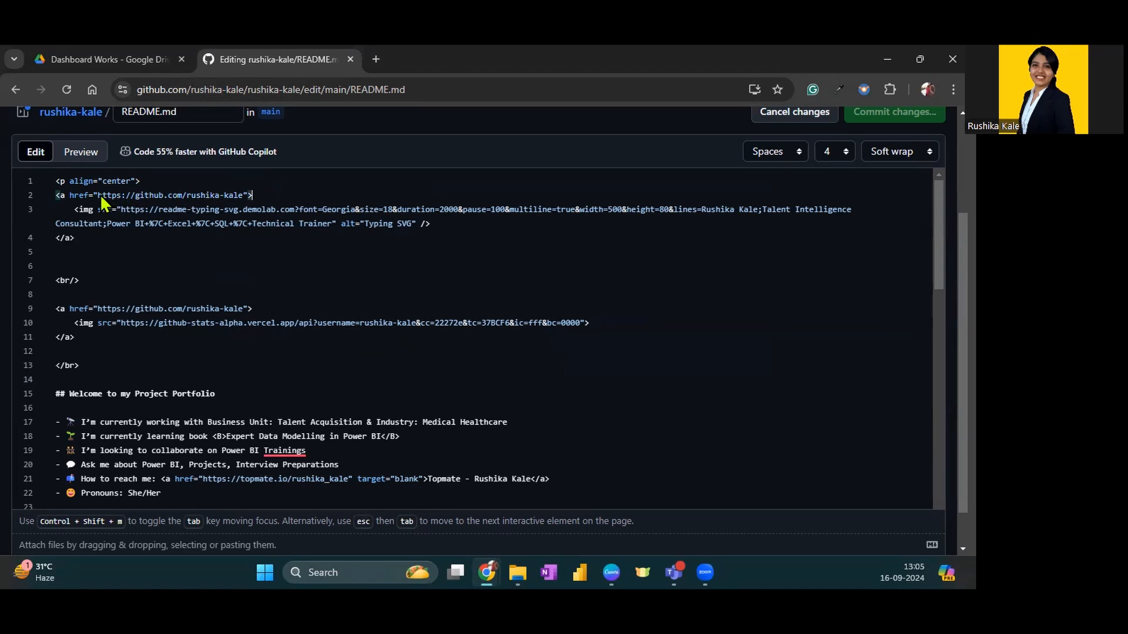
pyautogui.moveTo(97, 196); pyautogui.dragTo(244, 196)
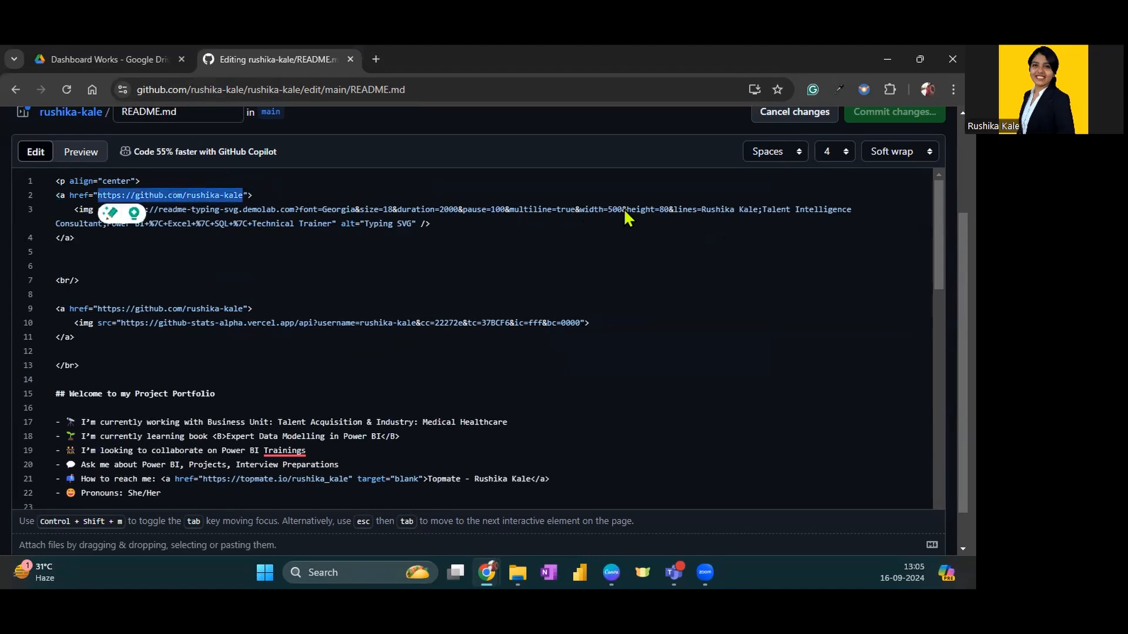
pyautogui.moveTo(701, 209); pyautogui.dragTo(757, 210)
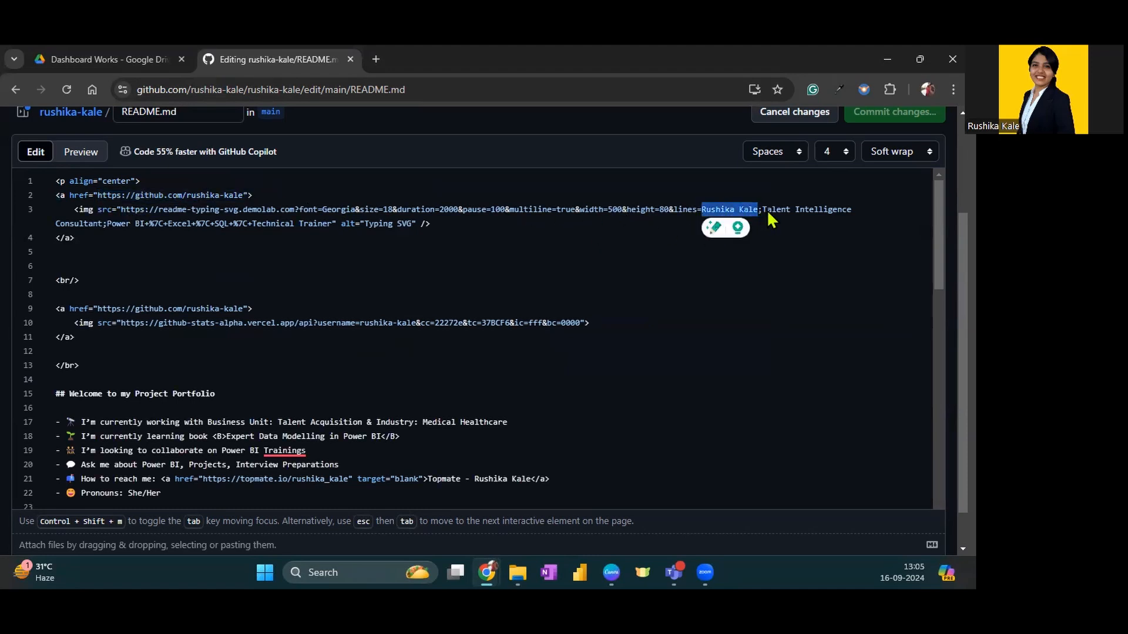
pyautogui.doubleClick(770, 210)
pyautogui.moveTo(872, 213); pyautogui.dragTo(336, 223)
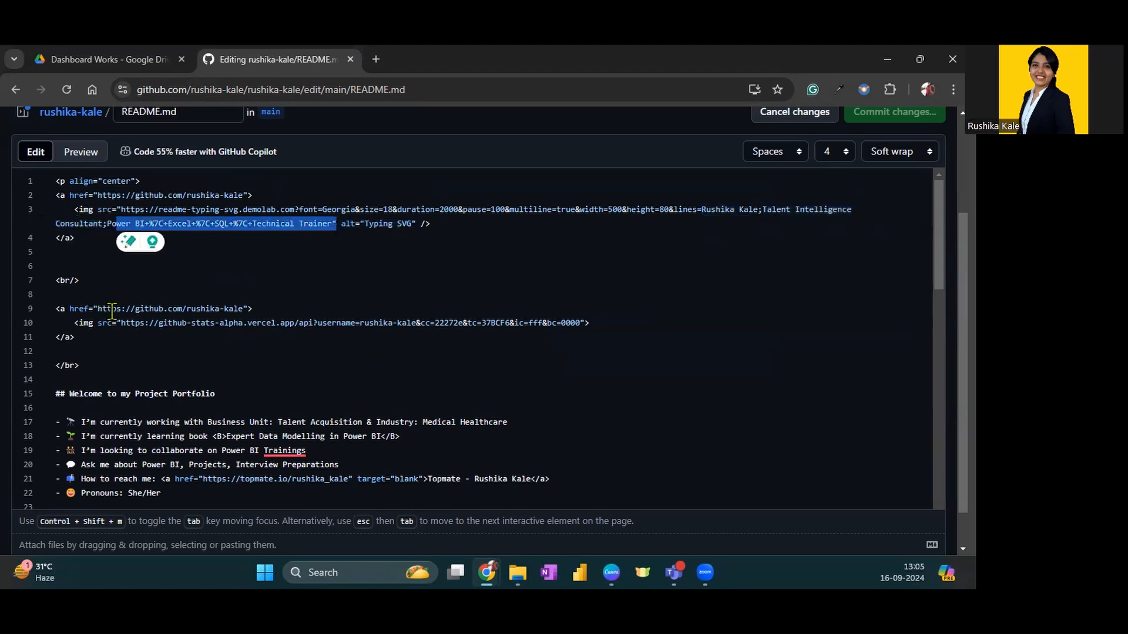
pyautogui.moveTo(191, 327); pyautogui.dragTo(496, 320)
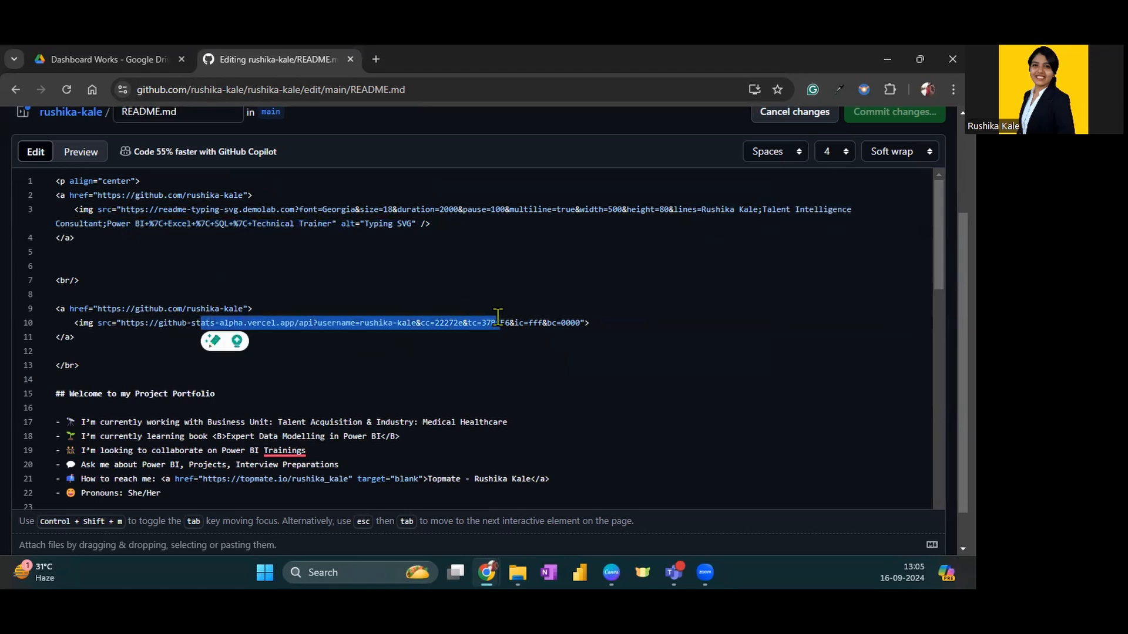
# Leave the README editor without committing changes and review the rendered README from the statistics card to the tools section
pyautogui.click(499, 317)
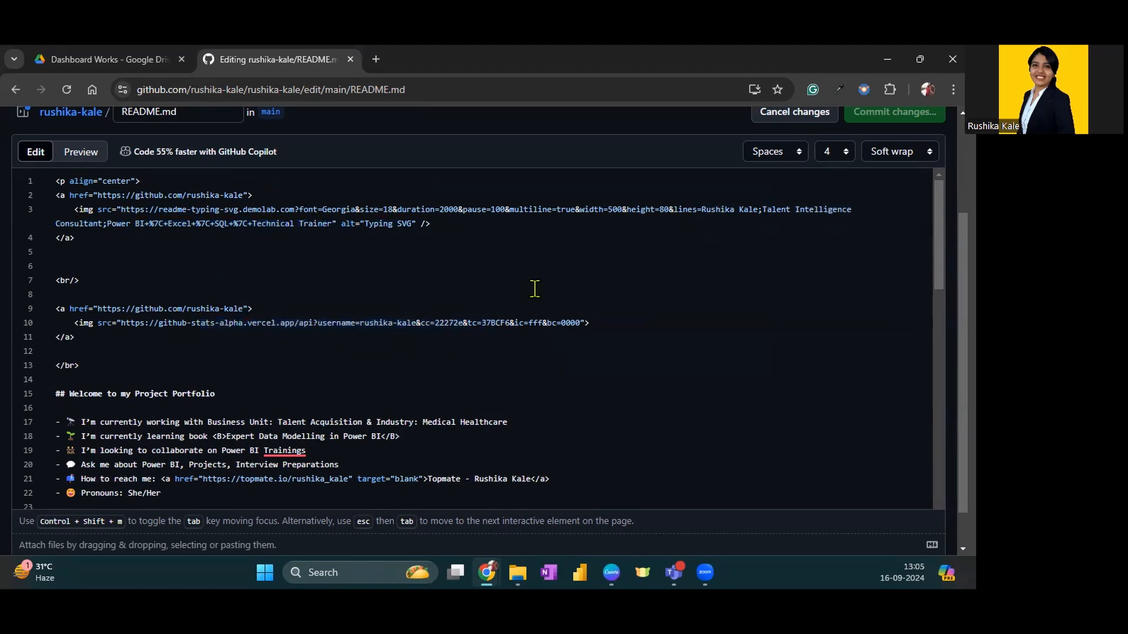
pyautogui.scroll(3, 864, 315)
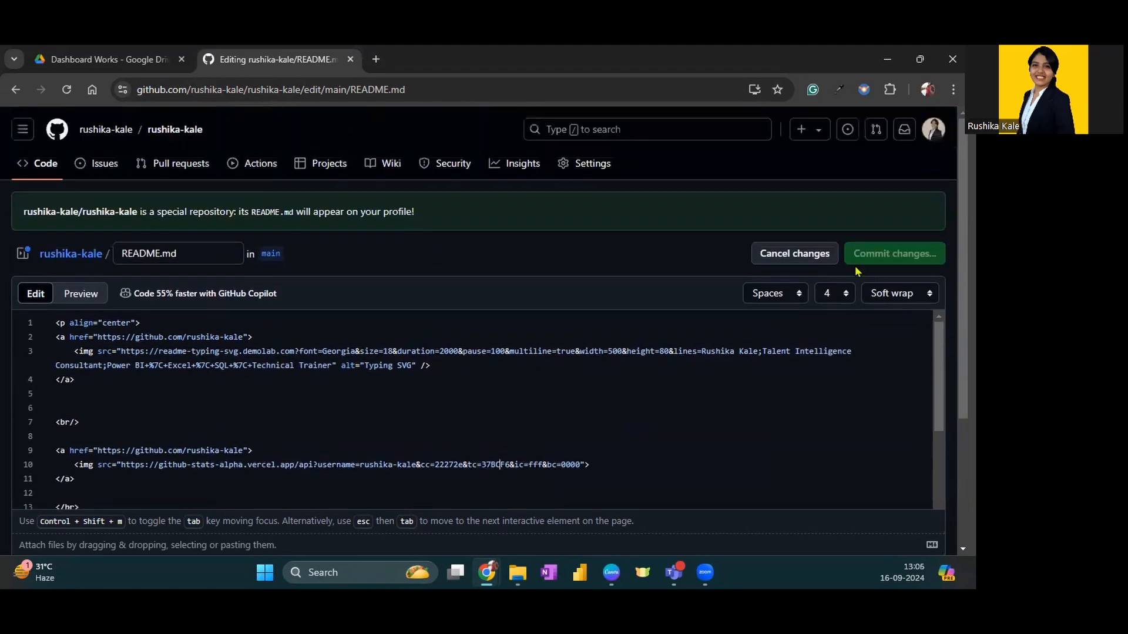
pyautogui.click(807, 257)
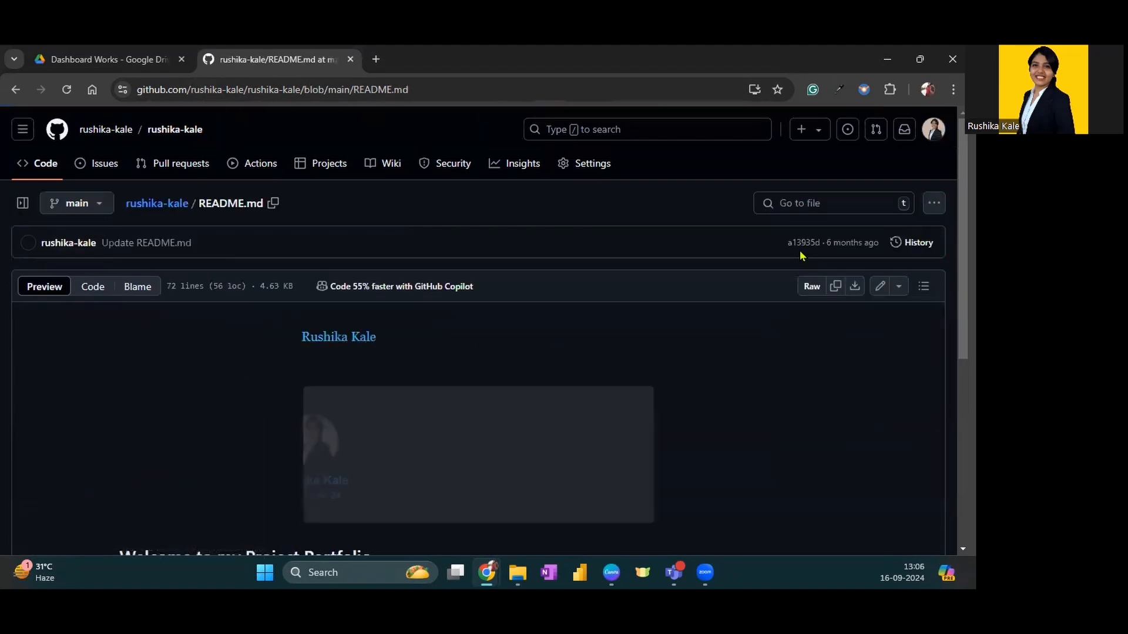
pyautogui.scroll(-5, 544, 376)
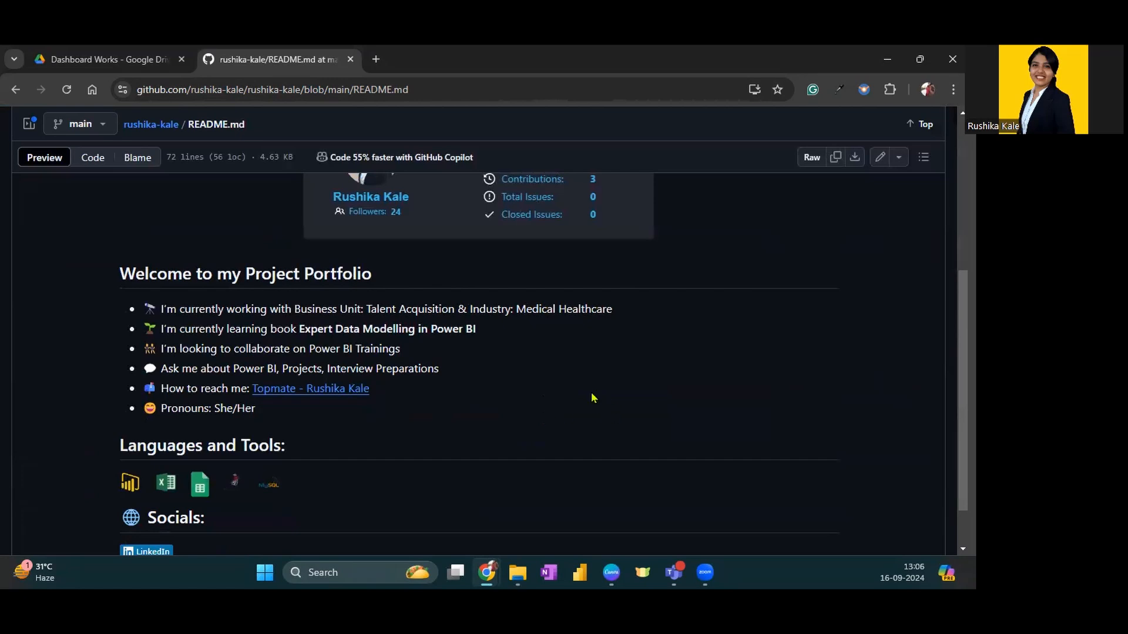
pyautogui.scroll(5, 535, 410)
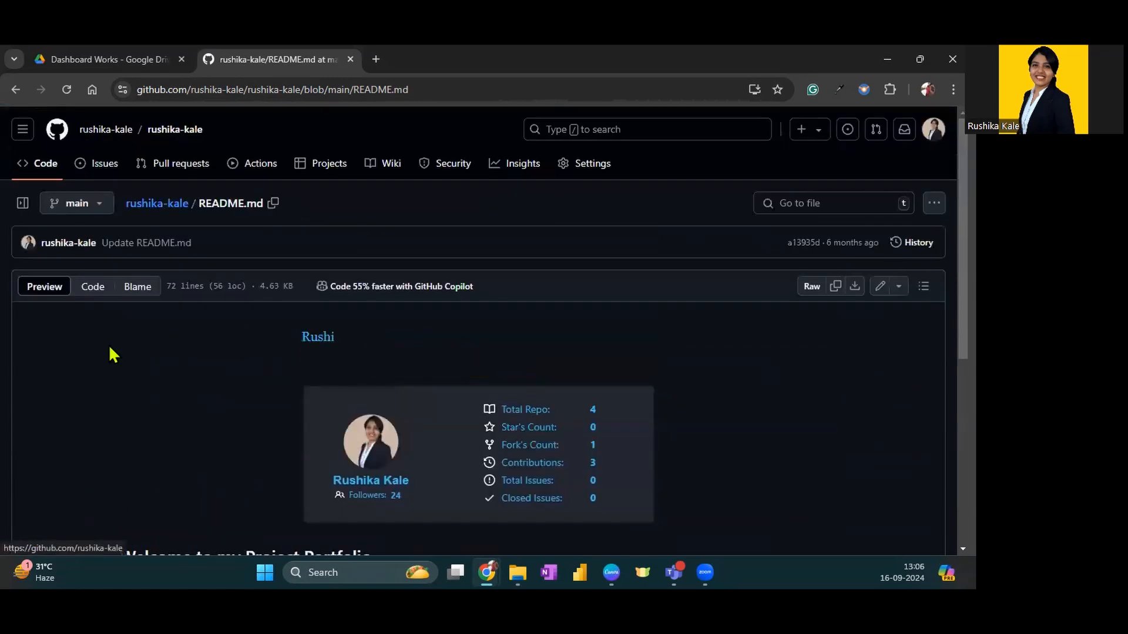
# Return to the profile overview, open the pinned Reporting-Tools repository and look over its folders
pyautogui.click(107, 133)
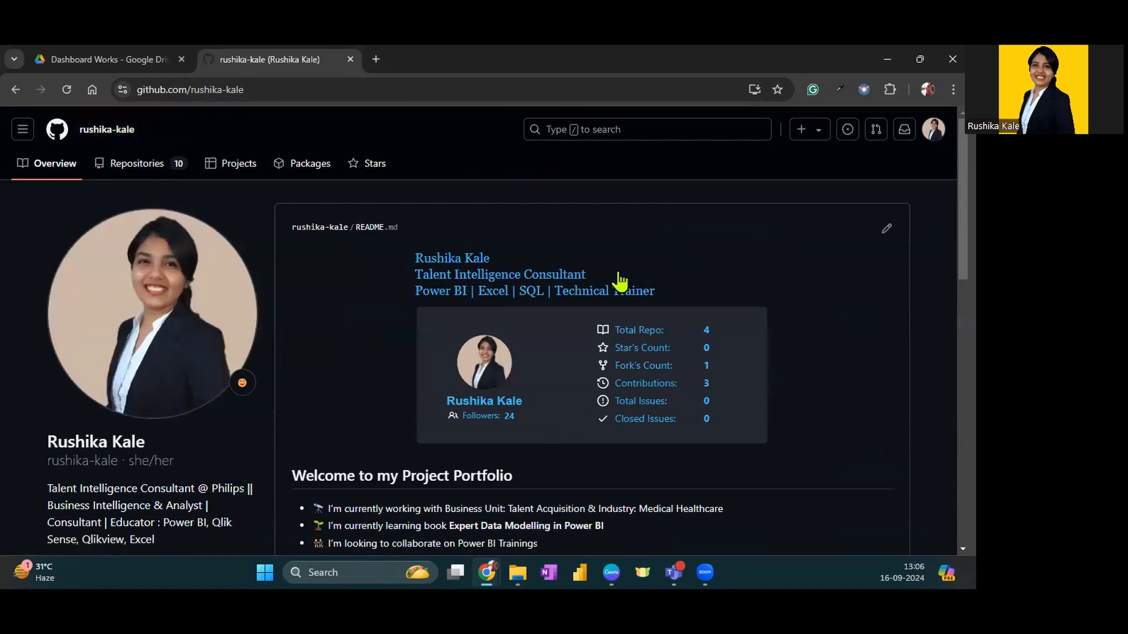
pyautogui.scroll(-6, 612, 260)
pyautogui.scroll(-2, 612, 260)
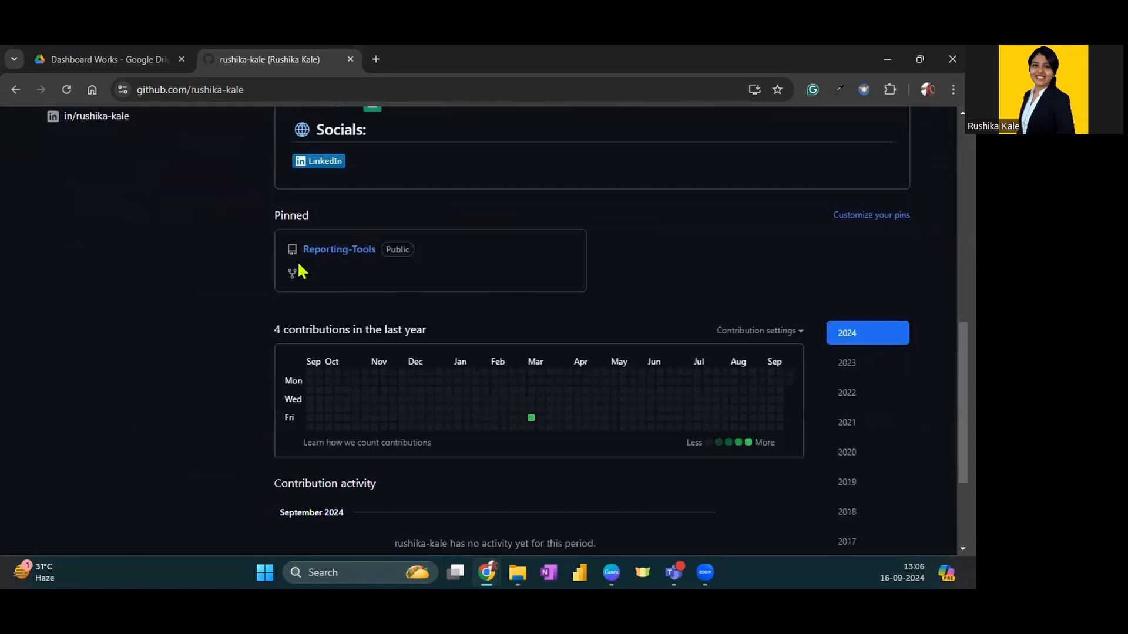
pyautogui.click(358, 256)
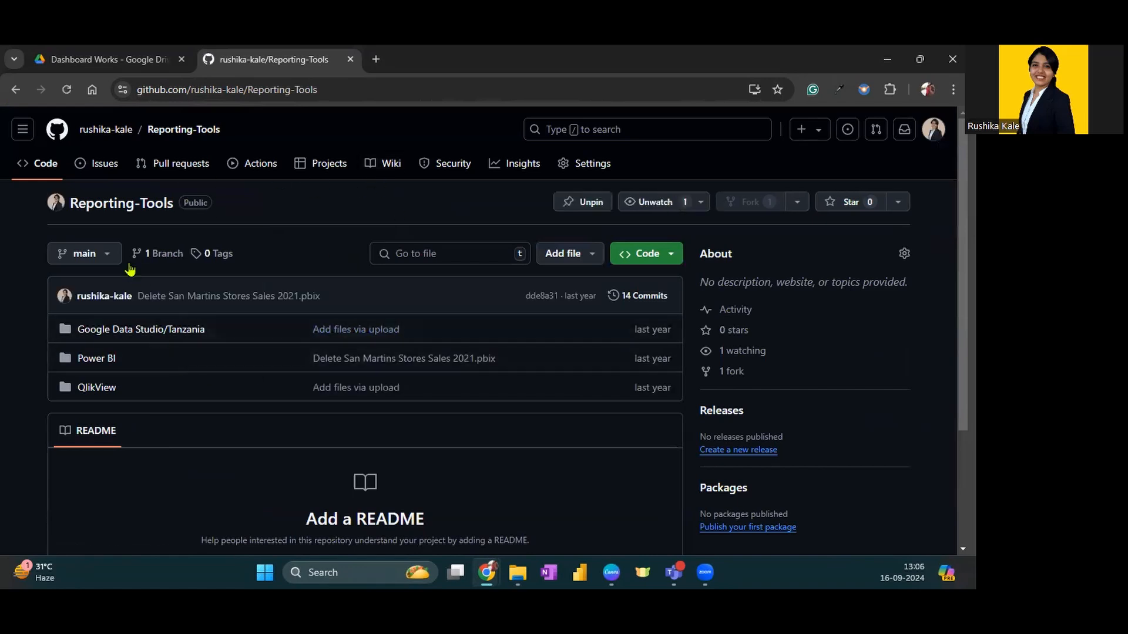
pyautogui.scroll(-3, 176, 252)
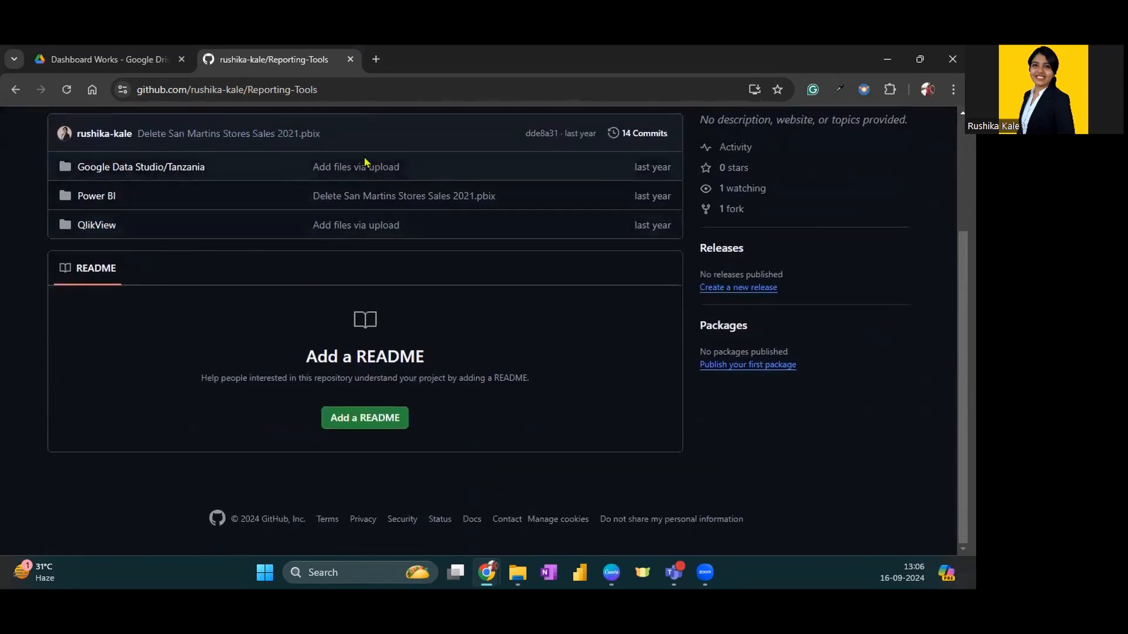
# Browse the summary, customer, product and seller dashboard images in the repository's QlikView/Ecommerce folder
pyautogui.click(90, 225)
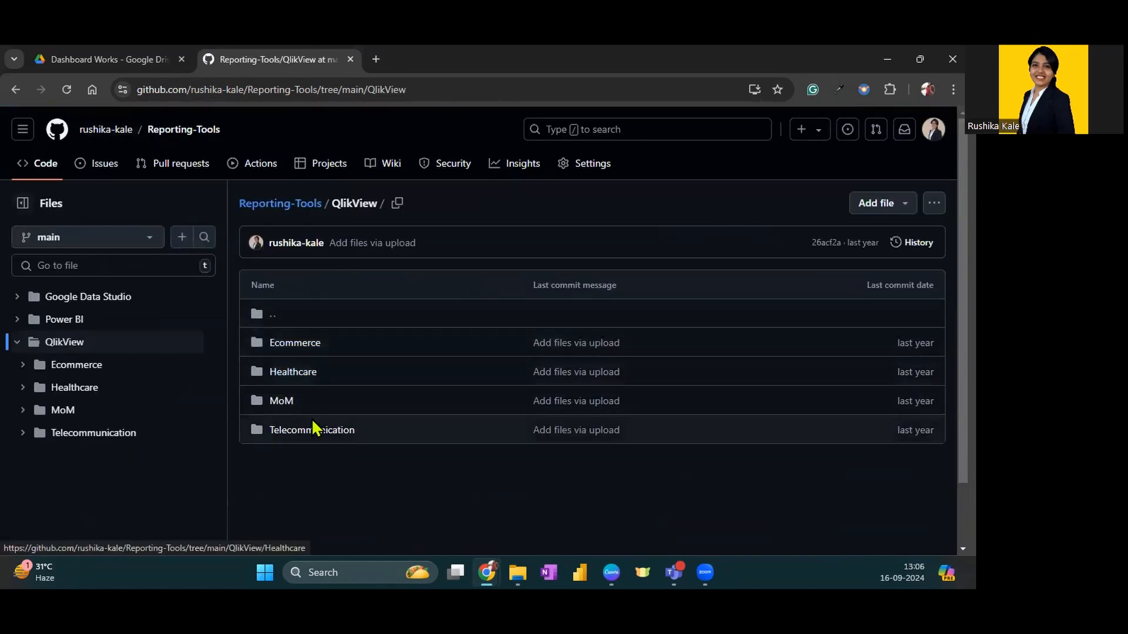
pyautogui.click(300, 346)
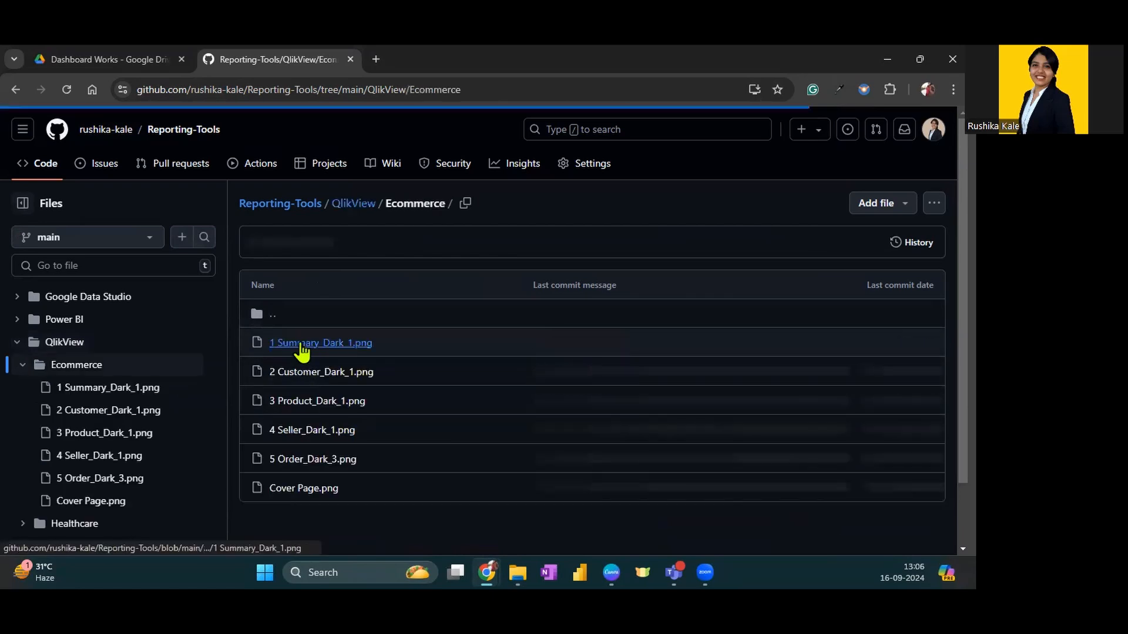
pyautogui.scroll(-2, 396, 327)
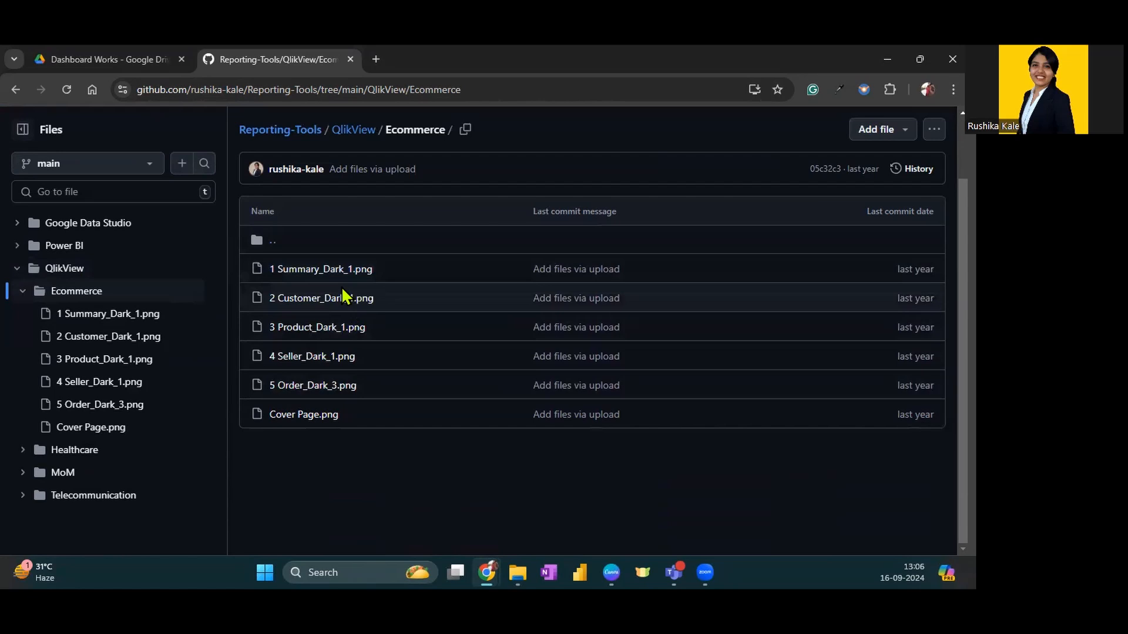
pyautogui.click(331, 274)
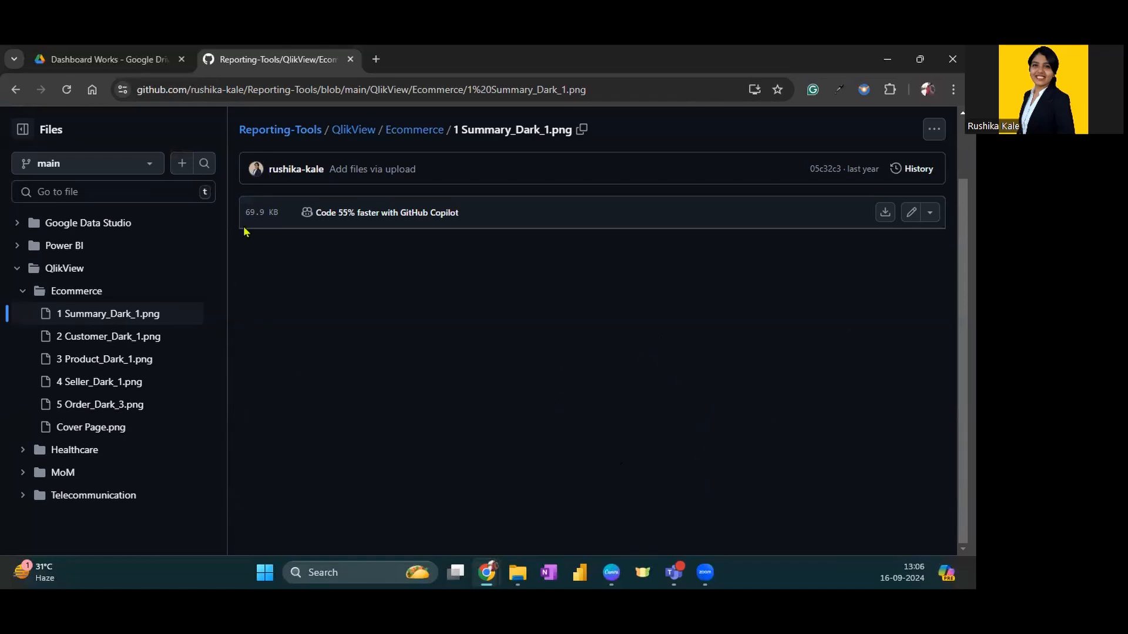
pyautogui.doubleClick(97, 314)
pyautogui.click(98, 345)
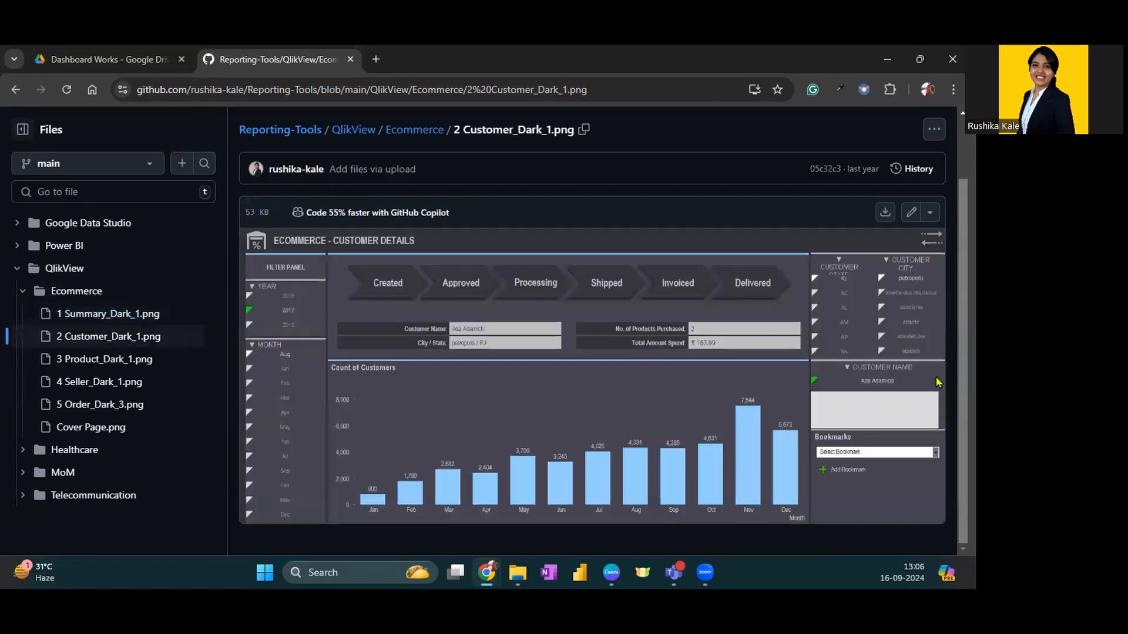
pyautogui.click(82, 360)
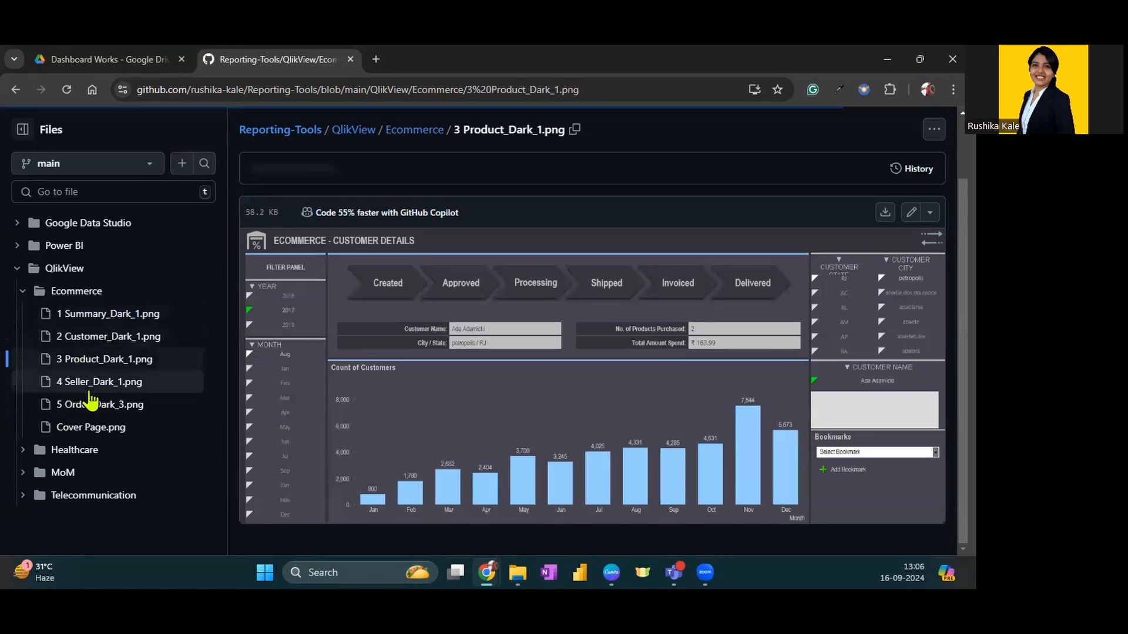
pyautogui.click(90, 385)
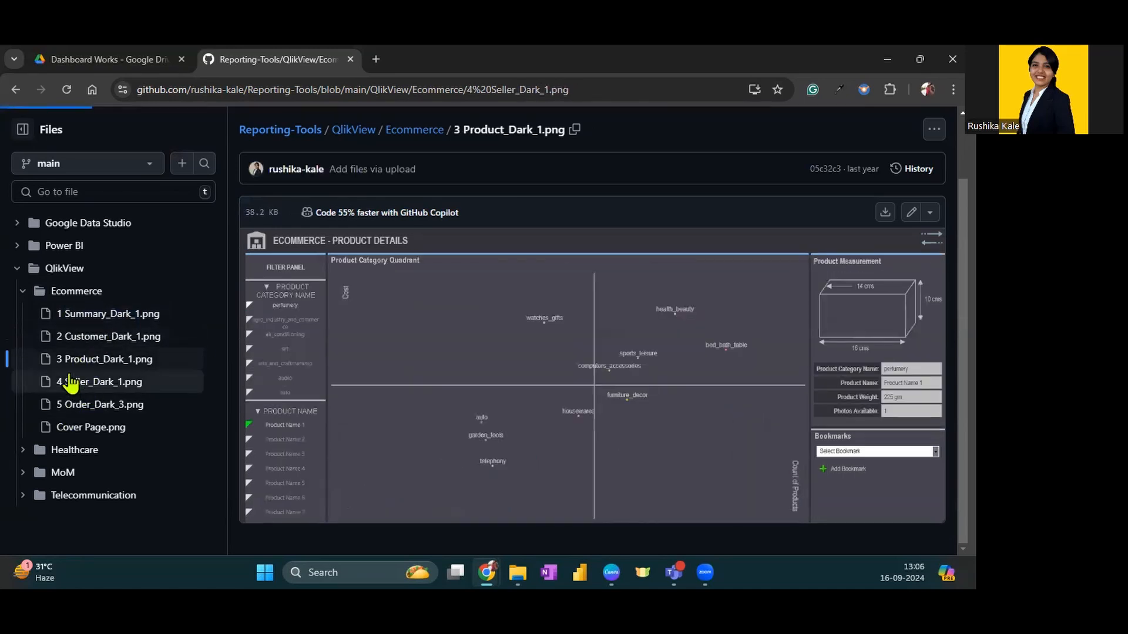
# Open the Week 4 folder under Power BI/MoM and view the Indian Coal Mine Production PNG
pyautogui.click(46, 269)
pyautogui.click(75, 245)
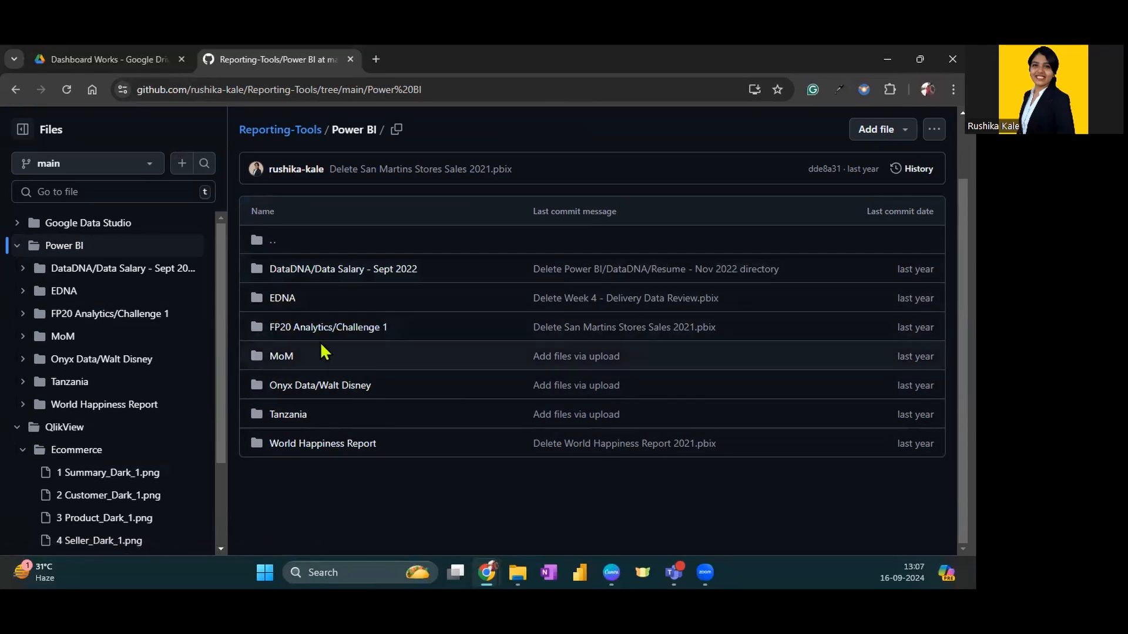
pyautogui.click(280, 357)
pyautogui.scroll(-1, 282, 353)
pyautogui.click(286, 368)
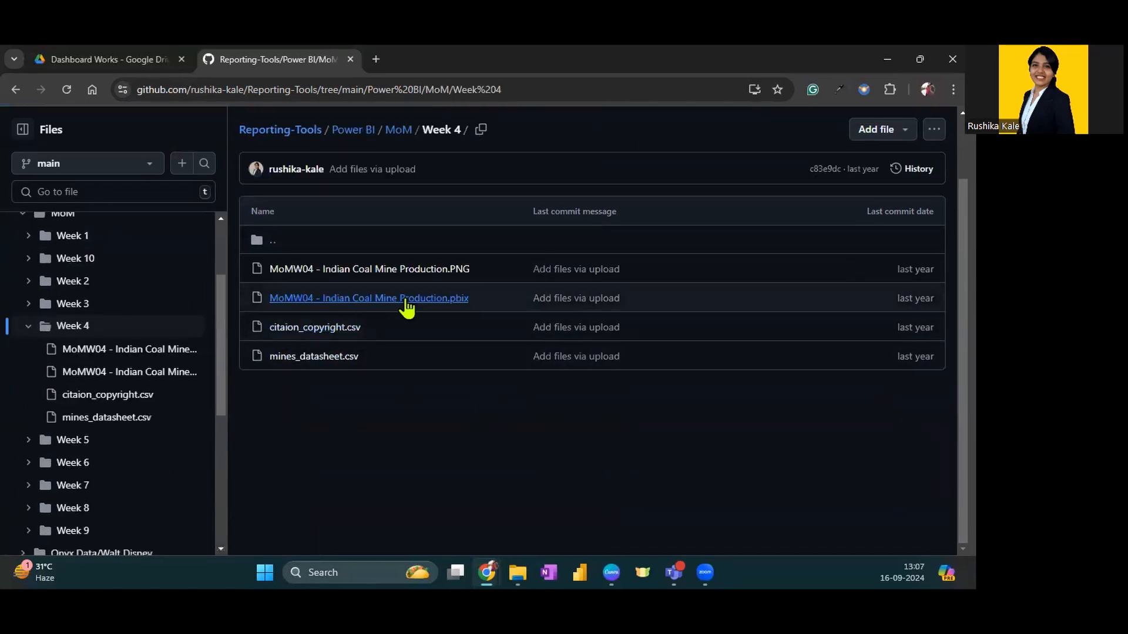
pyautogui.click(414, 272)
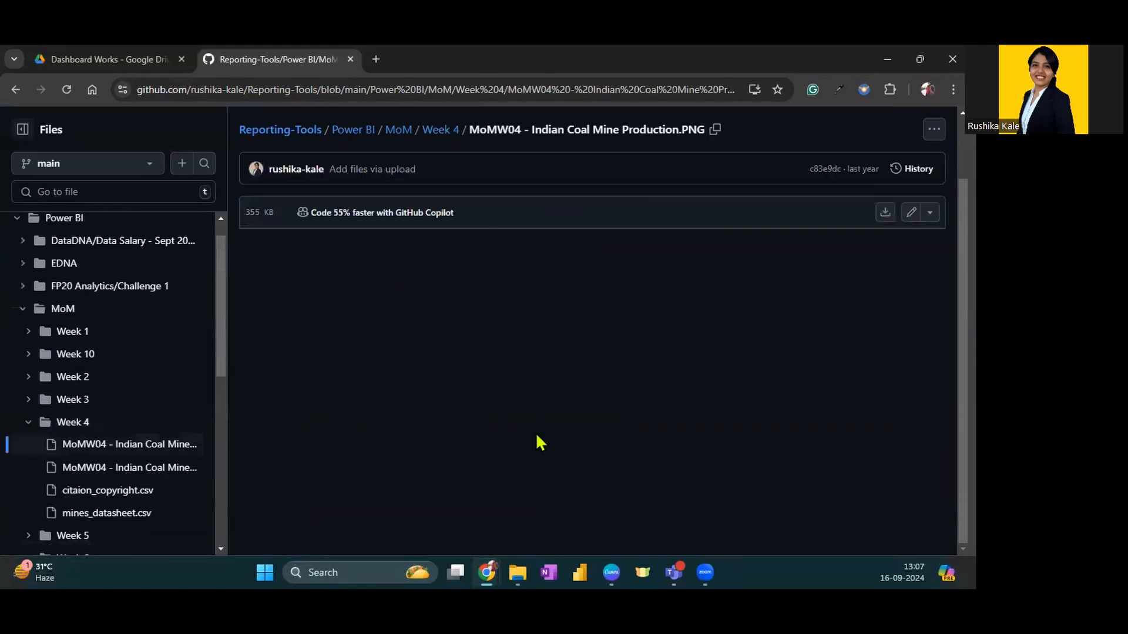
pyautogui.scroll(-5, 605, 399)
pyautogui.scroll(6, 607, 396)
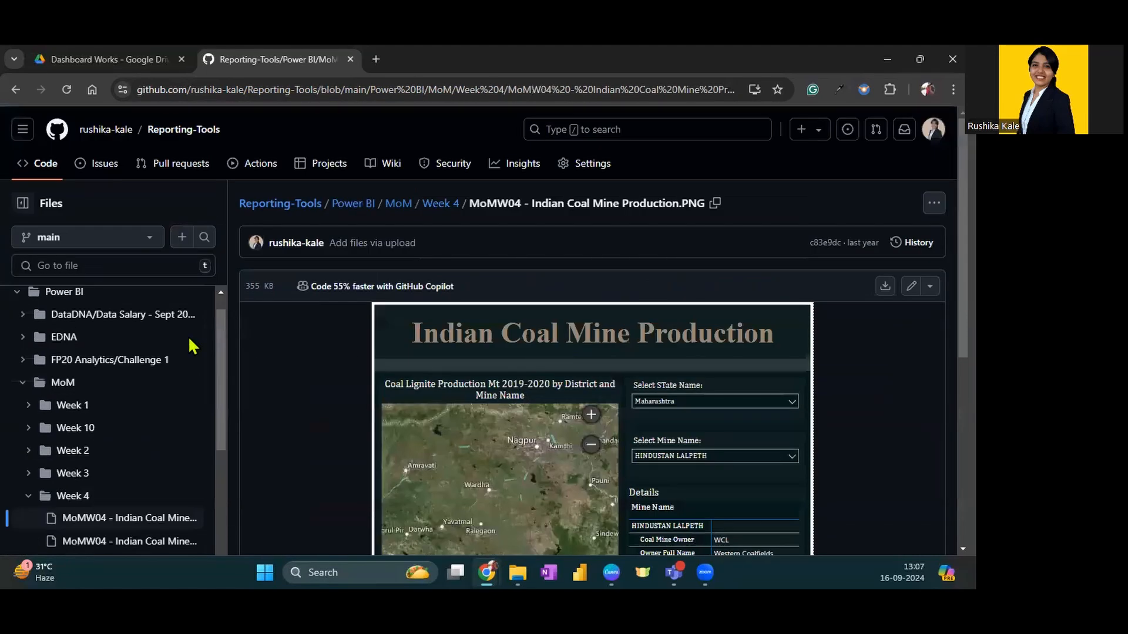
# Go back through the Power BI folder to the profile overview and review its README introduction, tools and social links
pyautogui.click(63, 292)
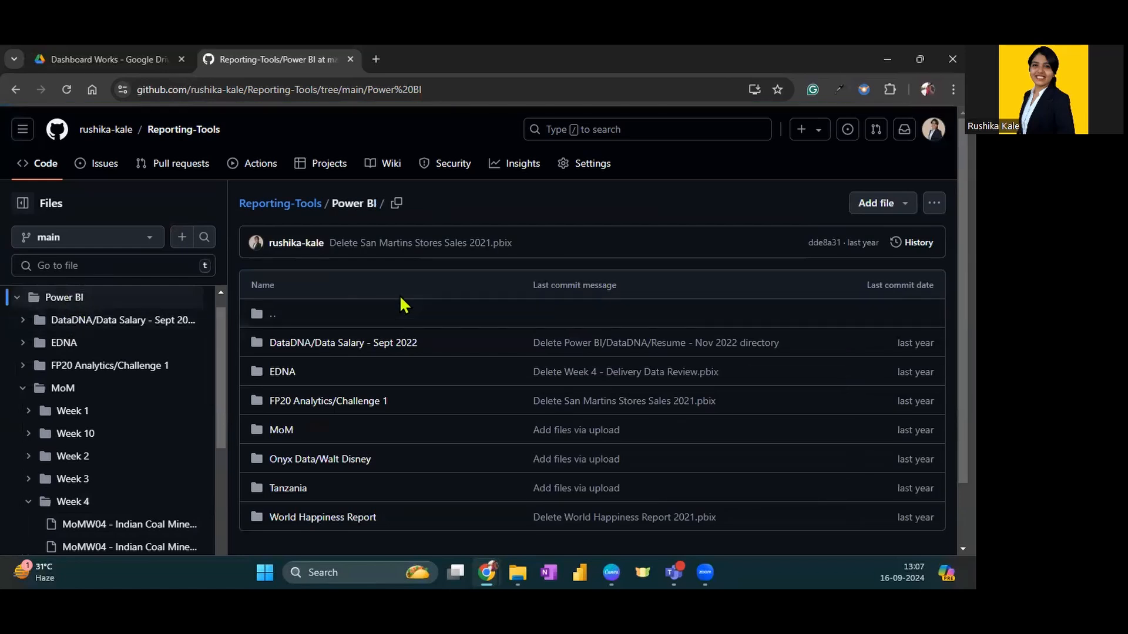
pyautogui.click(116, 134)
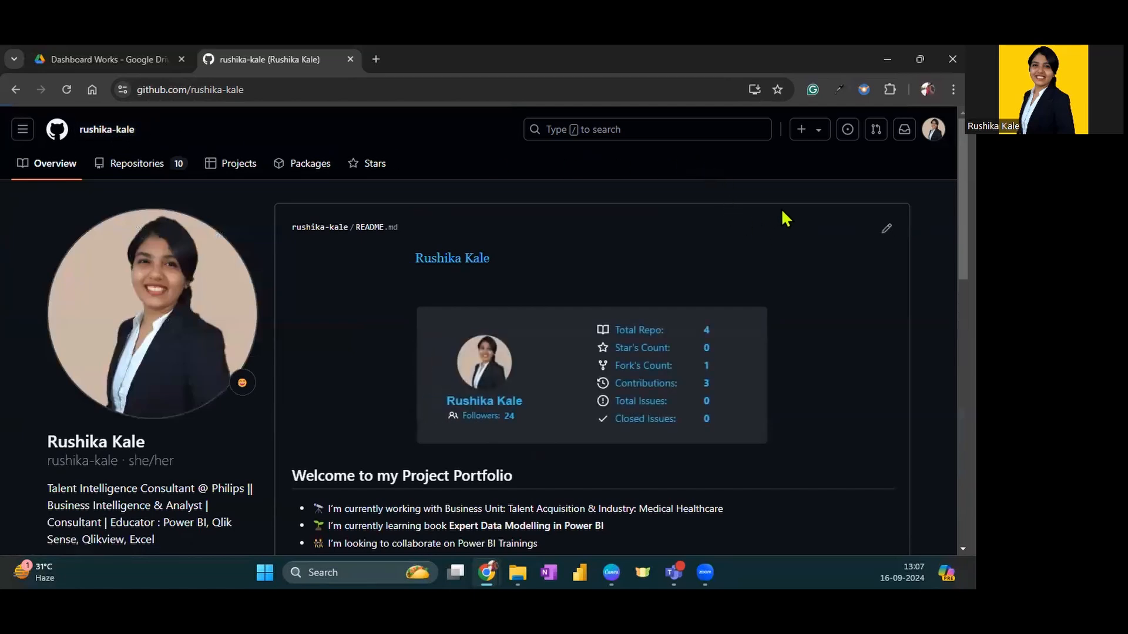
pyautogui.click(520, 561)
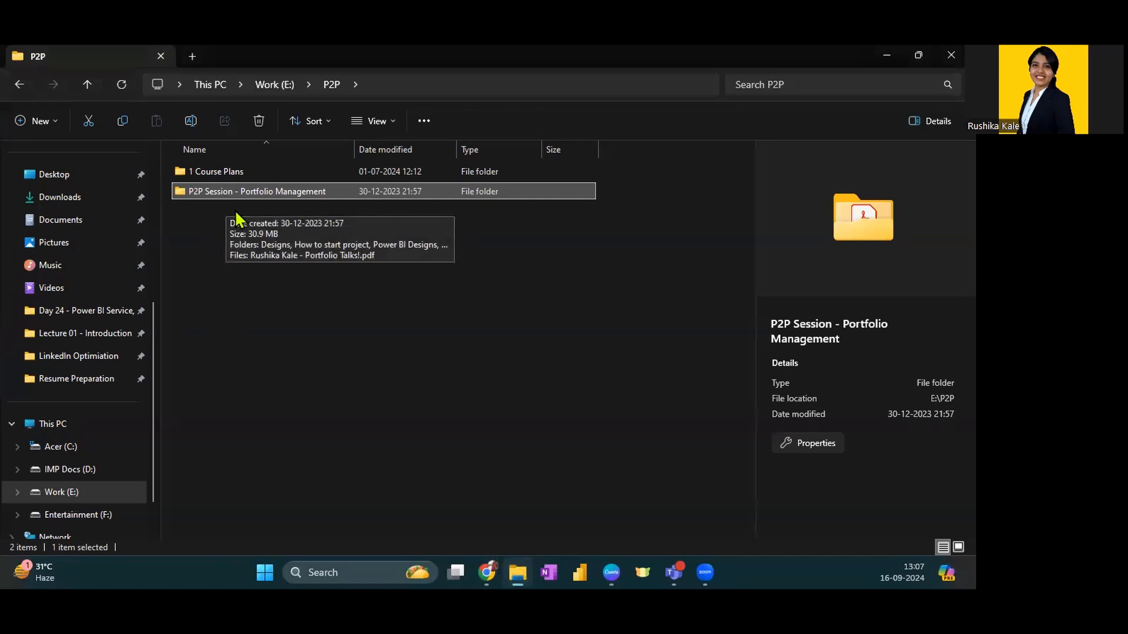
pyautogui.click(487, 570)
pyautogui.scroll(-10, 393, 407)
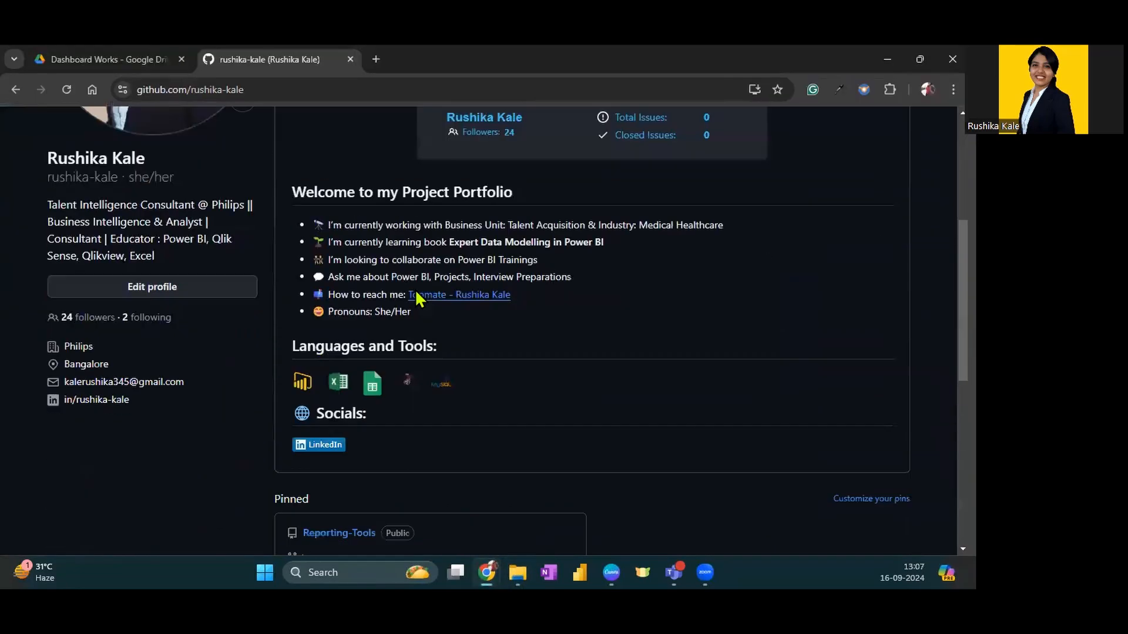
pyautogui.scroll(10, 417, 300)
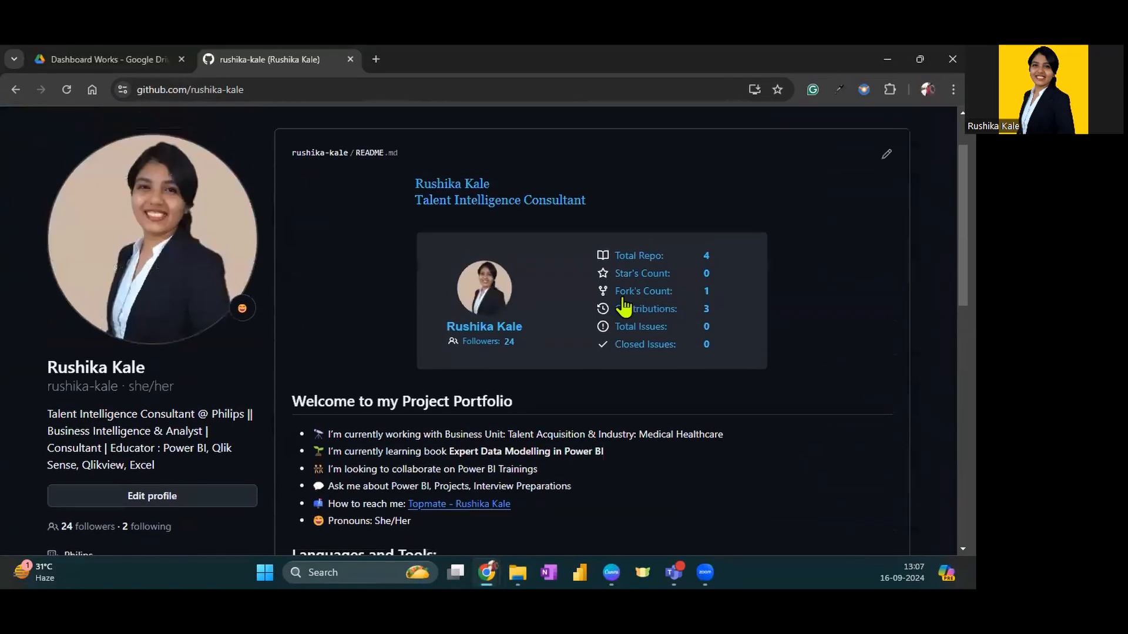
# Start a new repository from the profile's repository list and name it demo_july
pyautogui.click(135, 166)
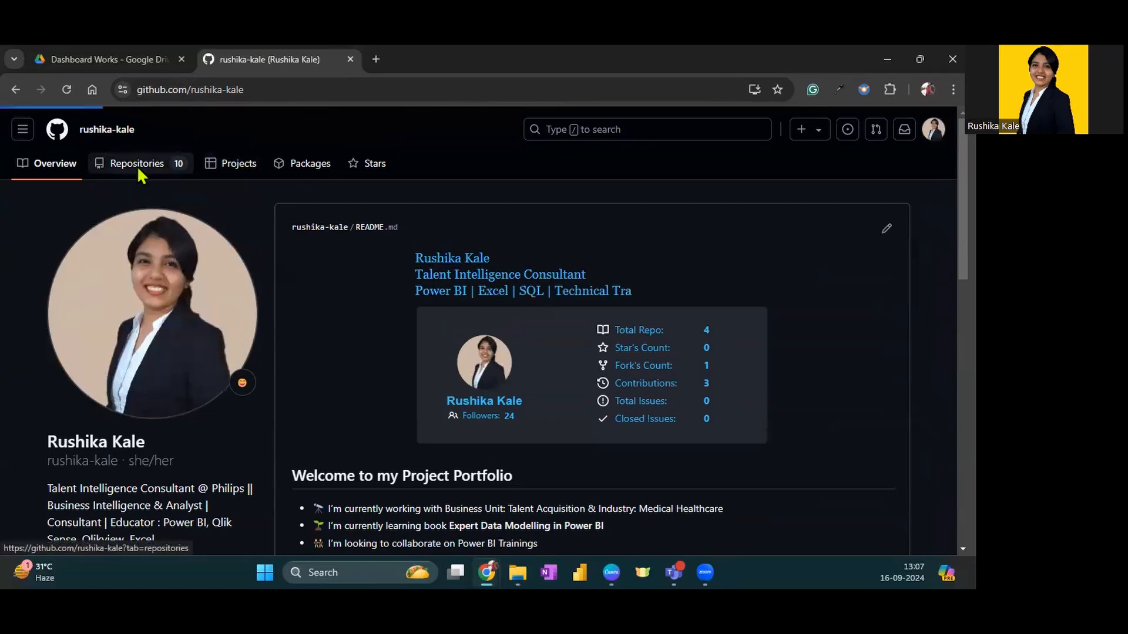
pyautogui.click(890, 210)
pyautogui.click(414, 299)
pyautogui.write('demo')
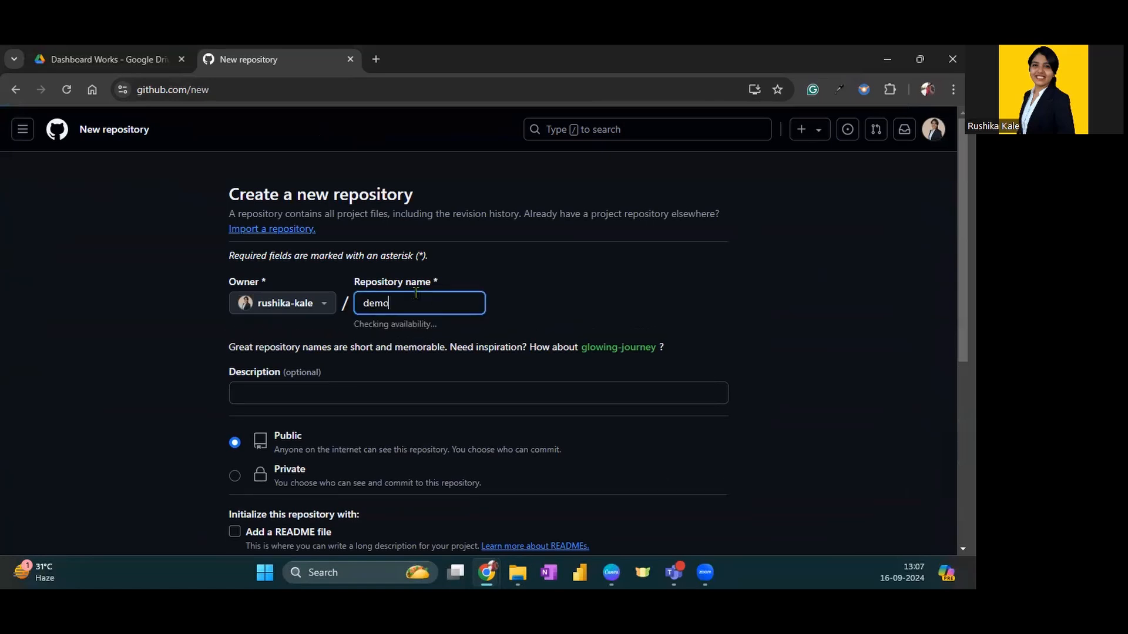
pyautogui.write('_july')
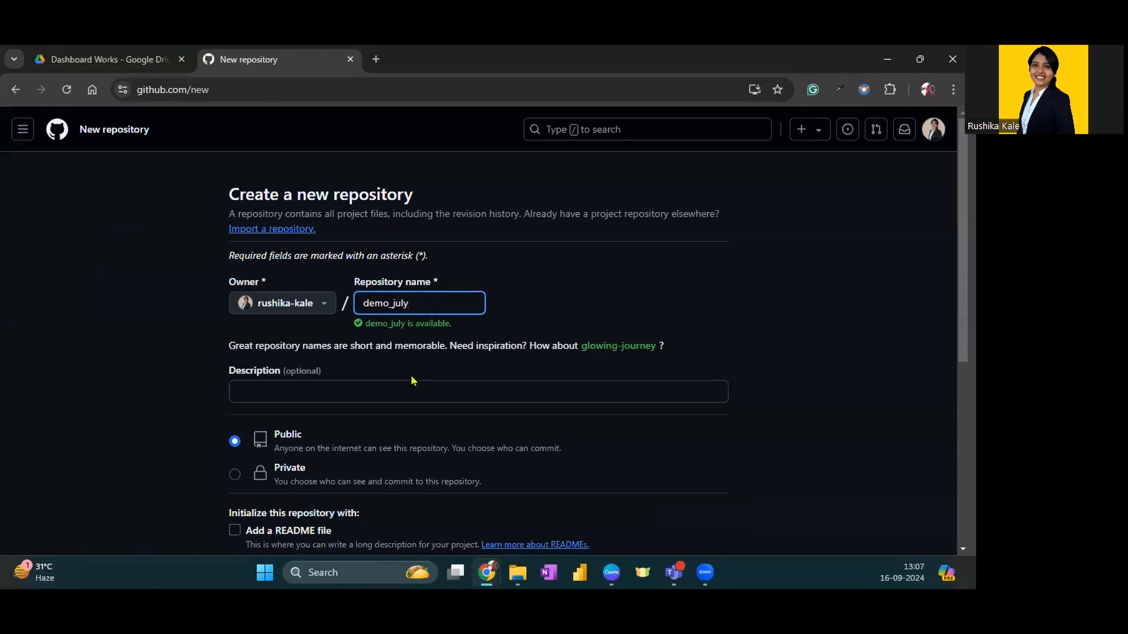
# Leave the description empty, compare the Private and Public visibility options, and settle on Public
pyautogui.click(344, 388)
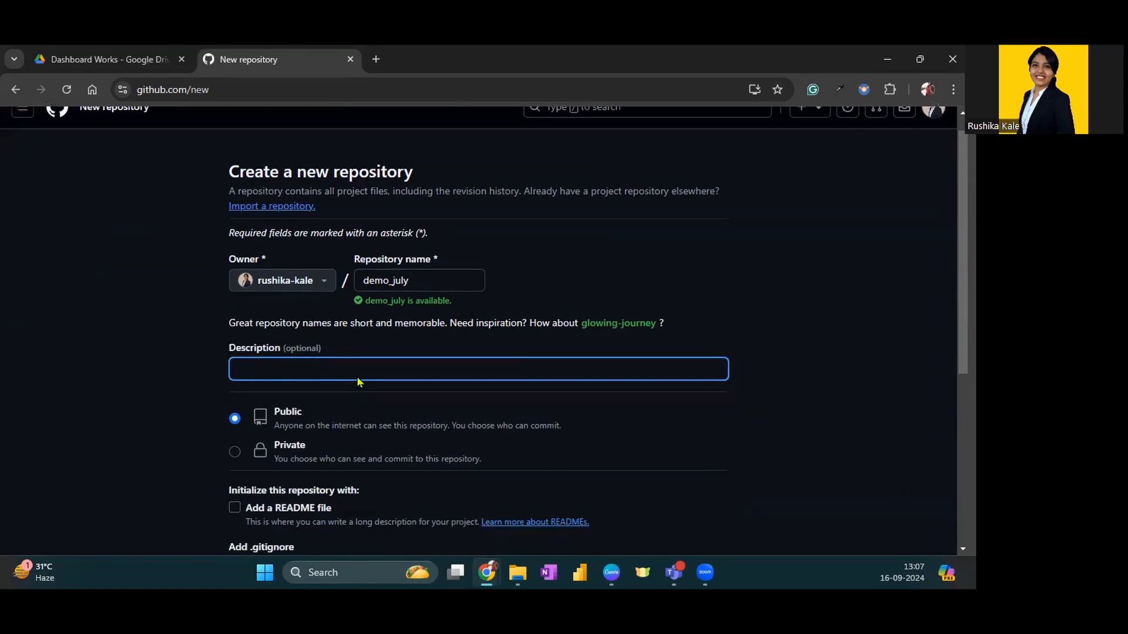
pyautogui.scroll(-3, 357, 379)
pyautogui.click(285, 257)
pyautogui.click(285, 229)
pyautogui.click(286, 254)
pyautogui.click(288, 228)
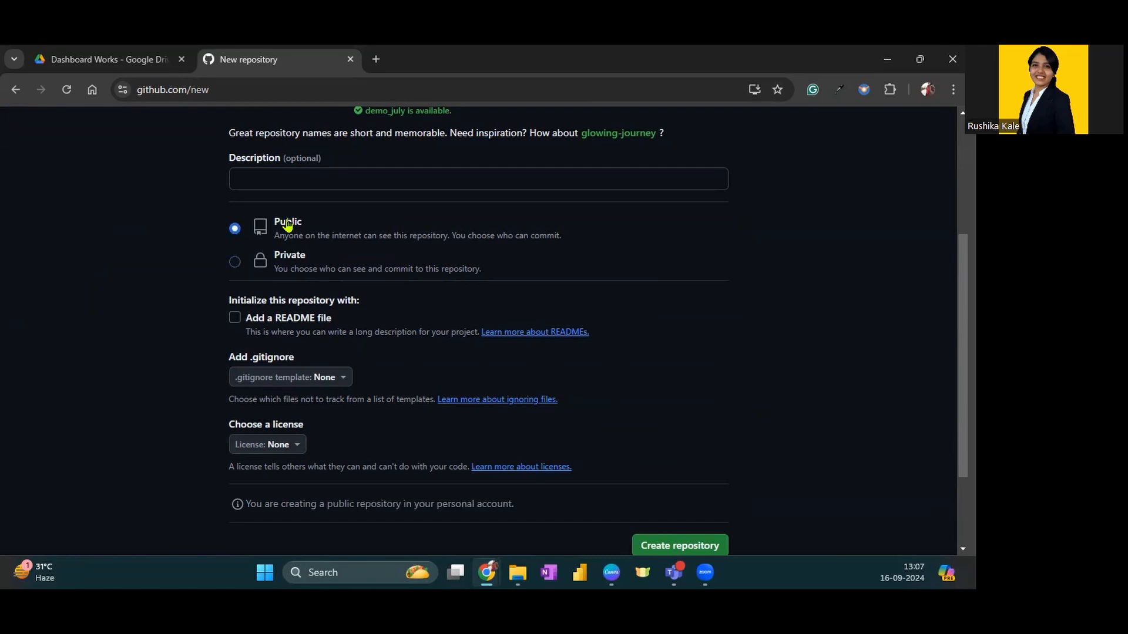
# Leave the README file option unticked and create the demo_july repository
pyautogui.scroll(-1, 344, 303)
pyautogui.click(290, 248)
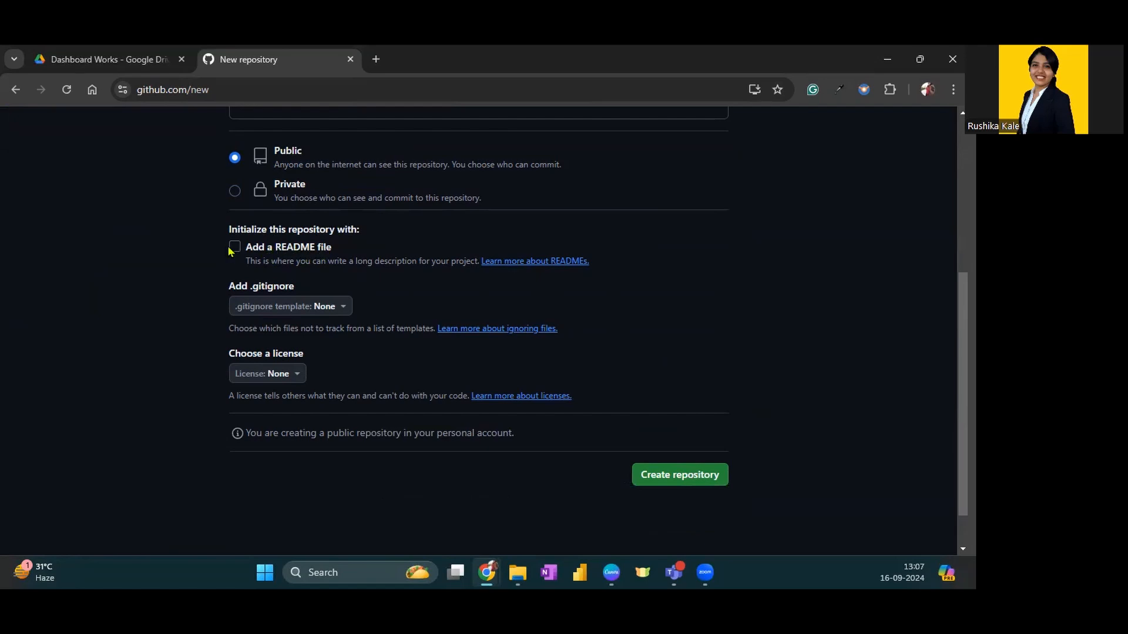
pyautogui.click(296, 250)
pyautogui.scroll(-1, 345, 262)
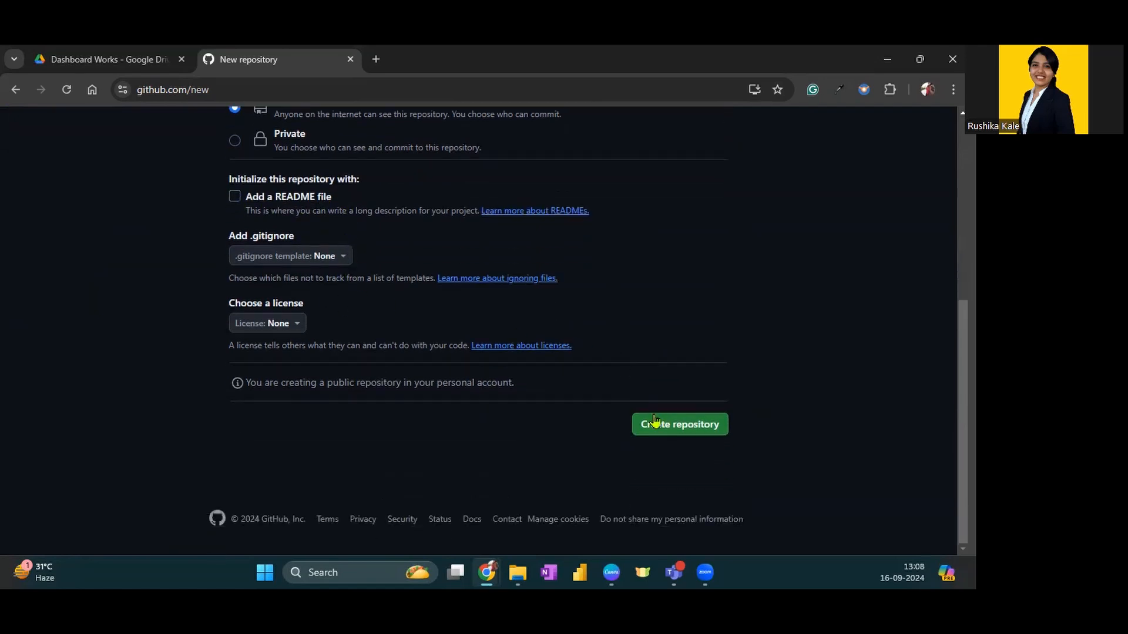
pyautogui.click(676, 427)
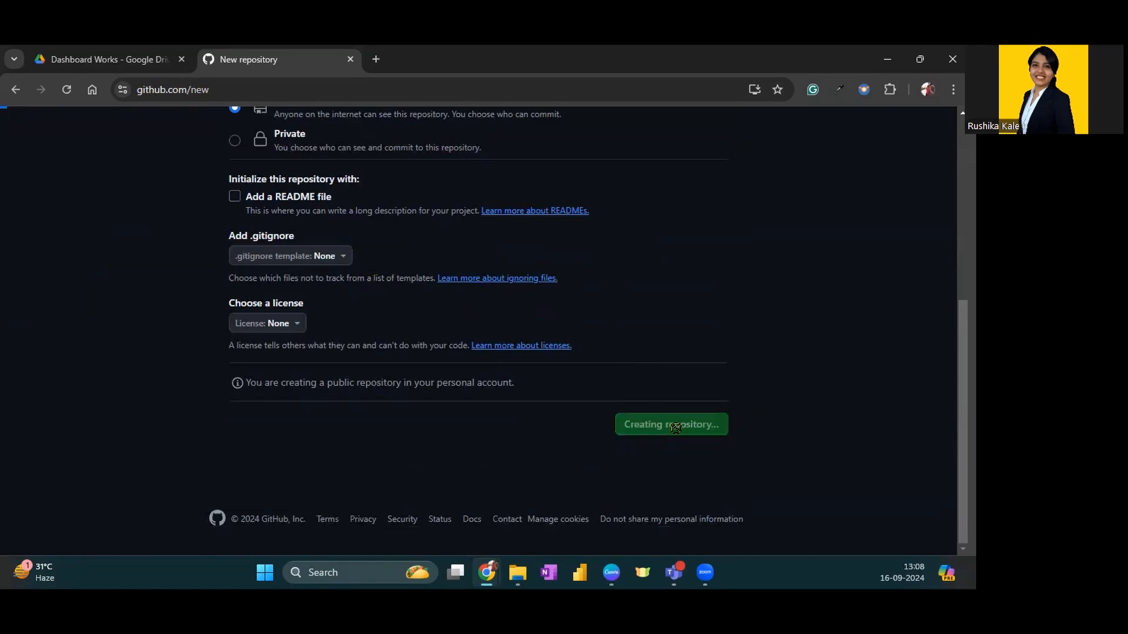
# Examine the new repository's page for its quick setup link, file upload options and command-line instructions
pyautogui.scroll(-5, 288, 301)
pyautogui.scroll(5, 288, 301)
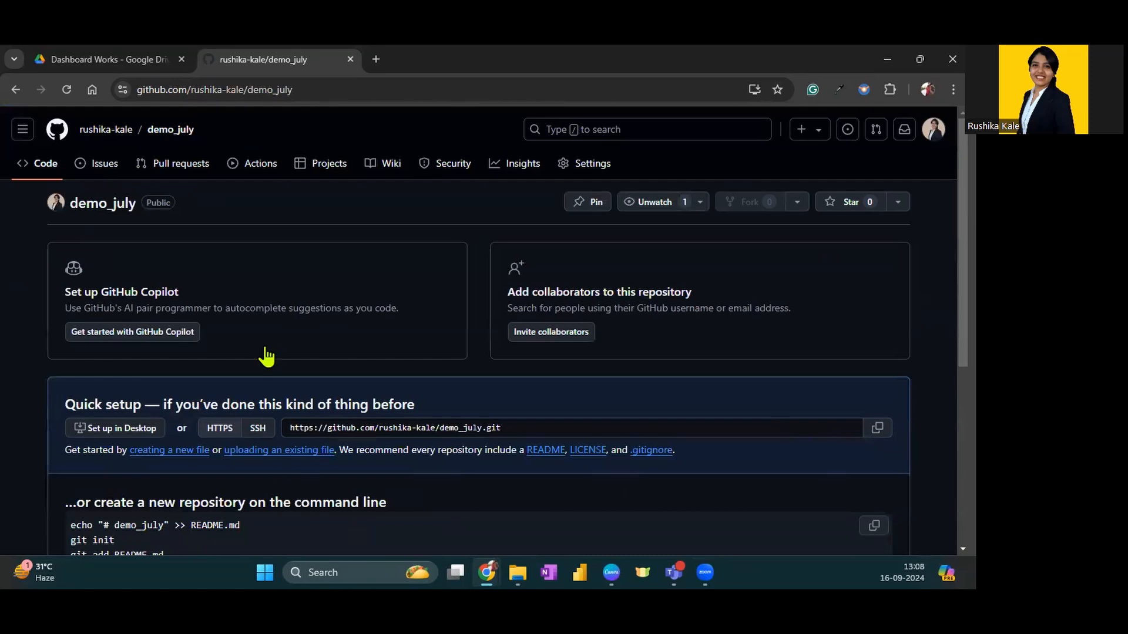
pyautogui.scroll(-3, 463, 293)
pyautogui.scroll(3, 463, 294)
pyautogui.scroll(-2, 372, 274)
pyautogui.scroll(-2, 714, 402)
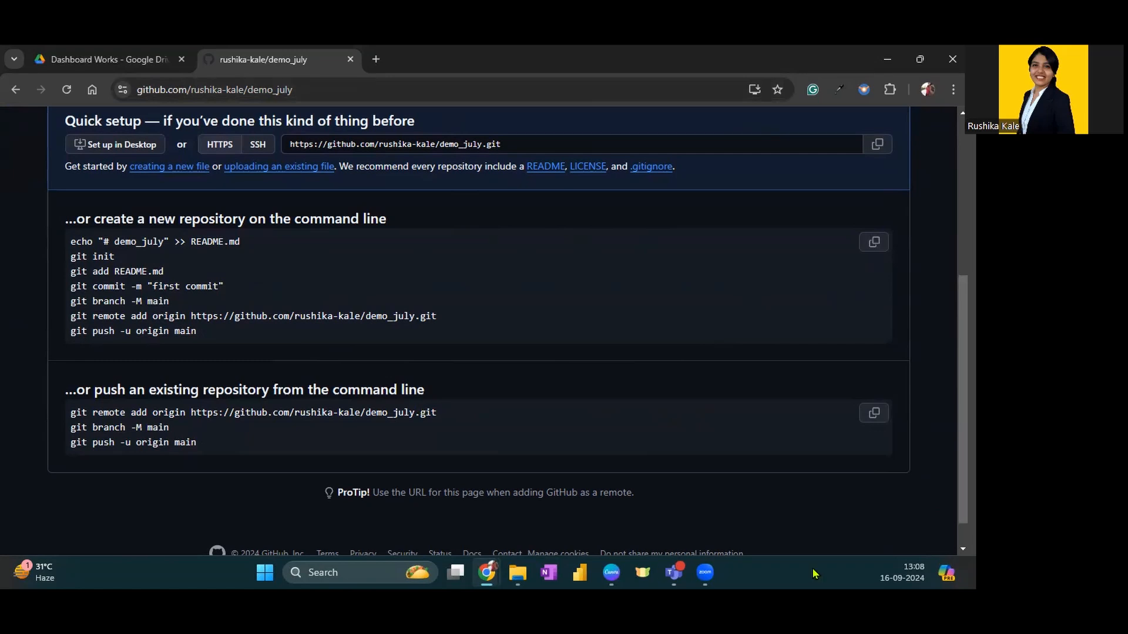
# Open the demo_july repository's upload page for existing files
pyautogui.hotkey('alt', 'Tab')
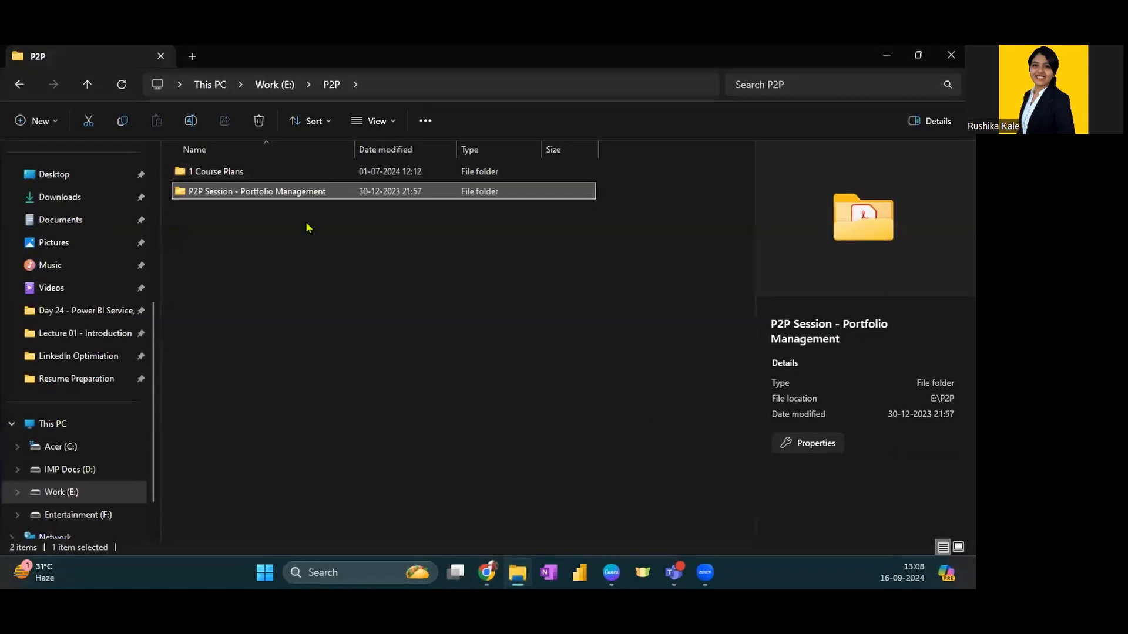
pyautogui.hotkey('alt', 'Tab')
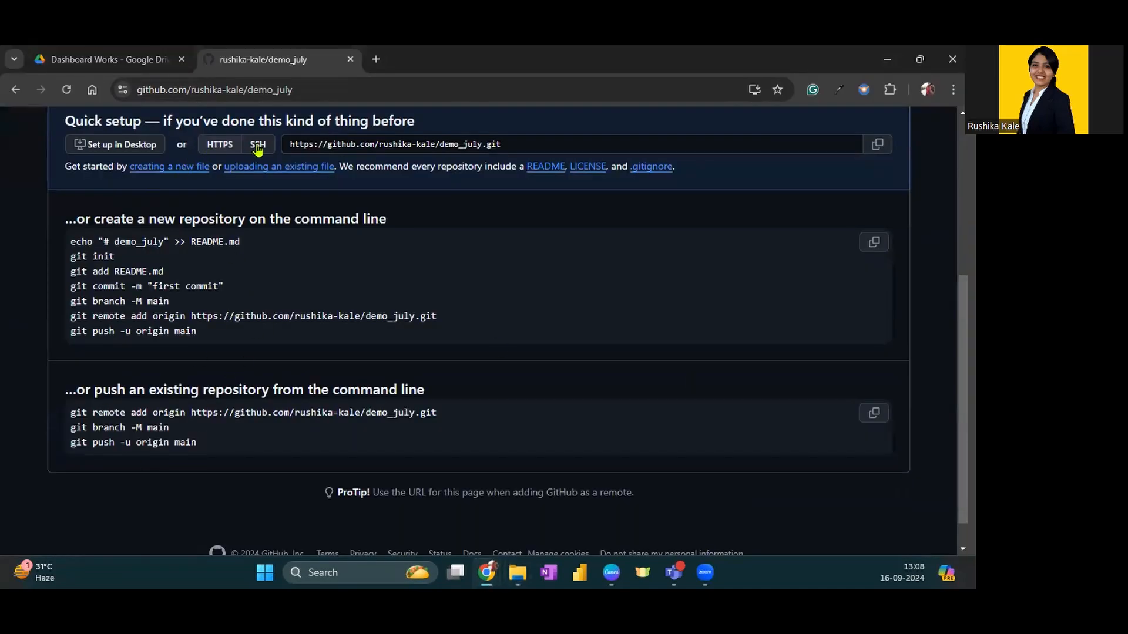
pyautogui.scroll(2, 214, 194)
pyautogui.scroll(1, 781, 429)
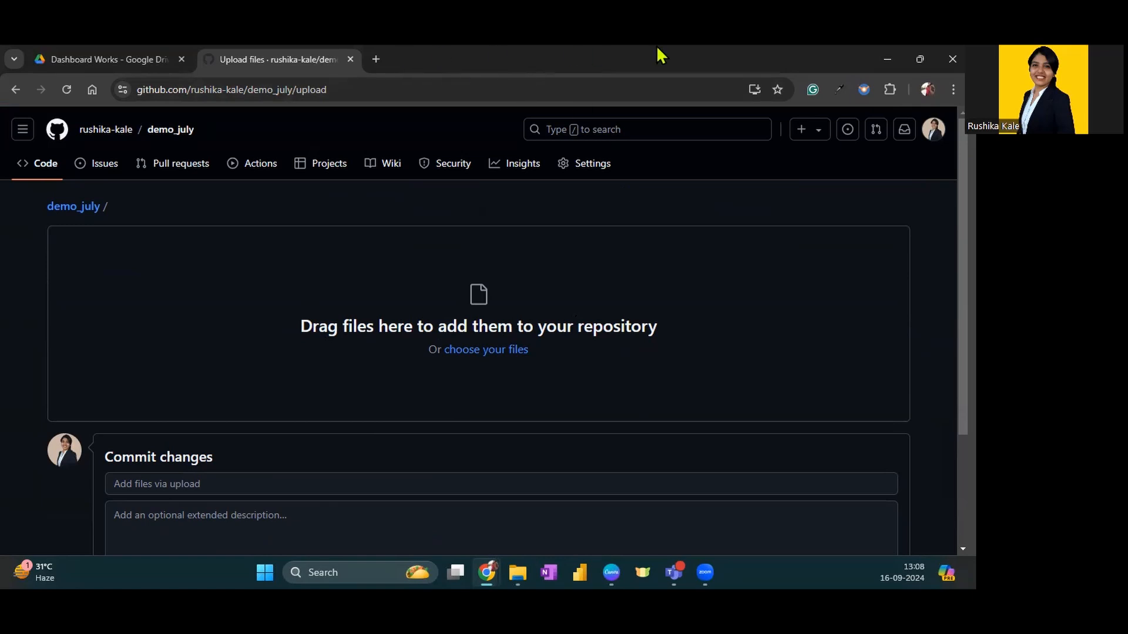
# Arrange File Explorer, showing the P2P folder, and the browser's upload page side by side
pyautogui.click(919, 59)
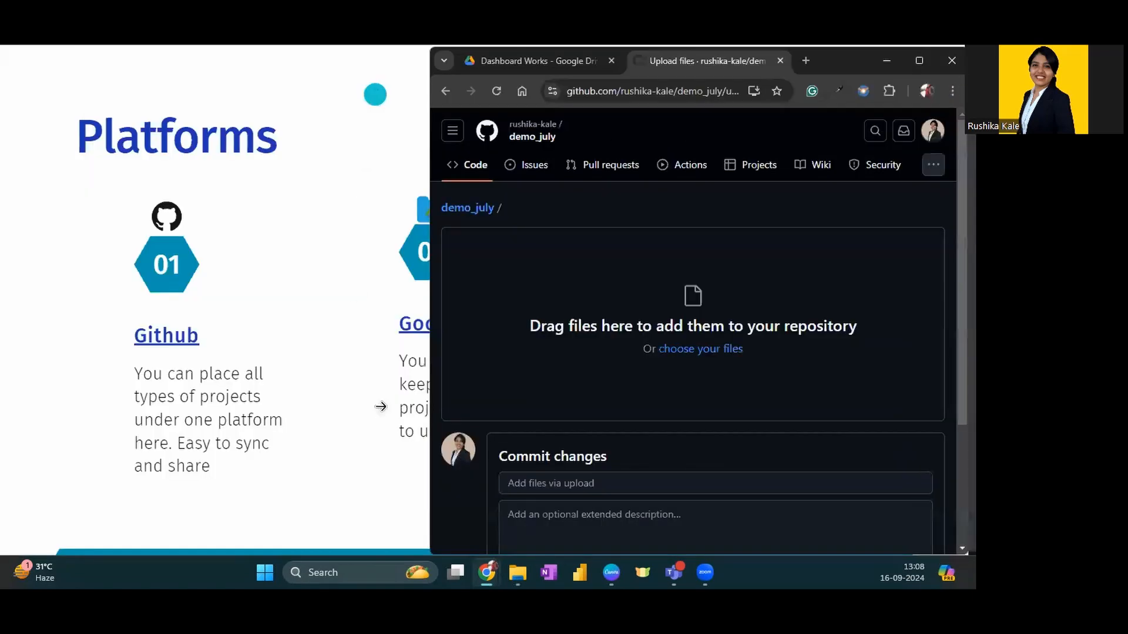
pyautogui.click(519, 559)
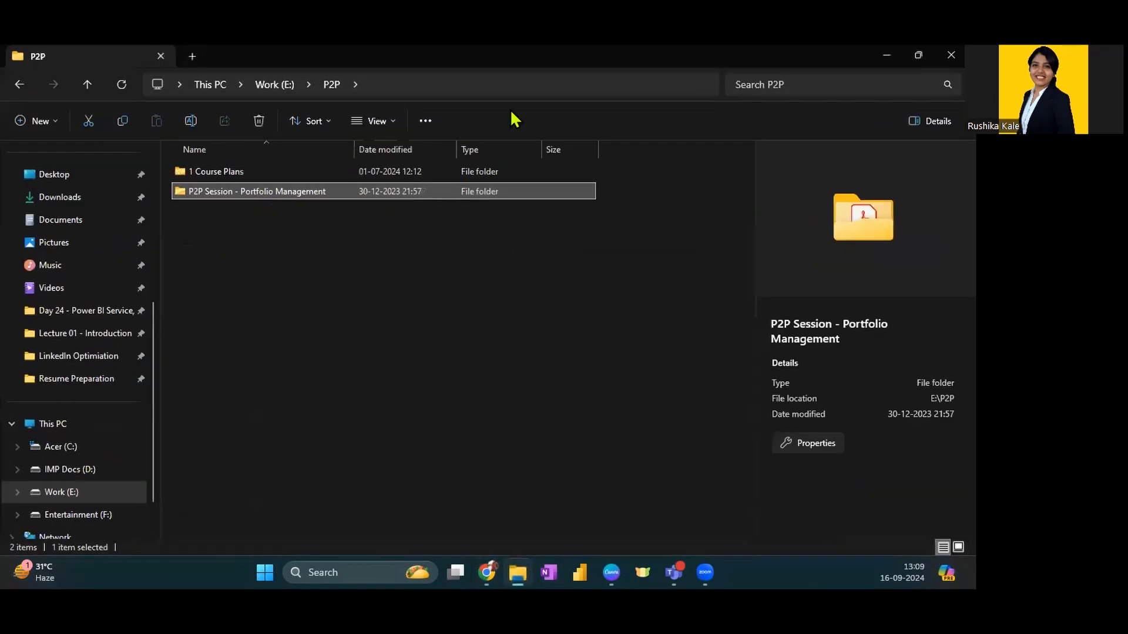
pyautogui.doubleClick(521, 62)
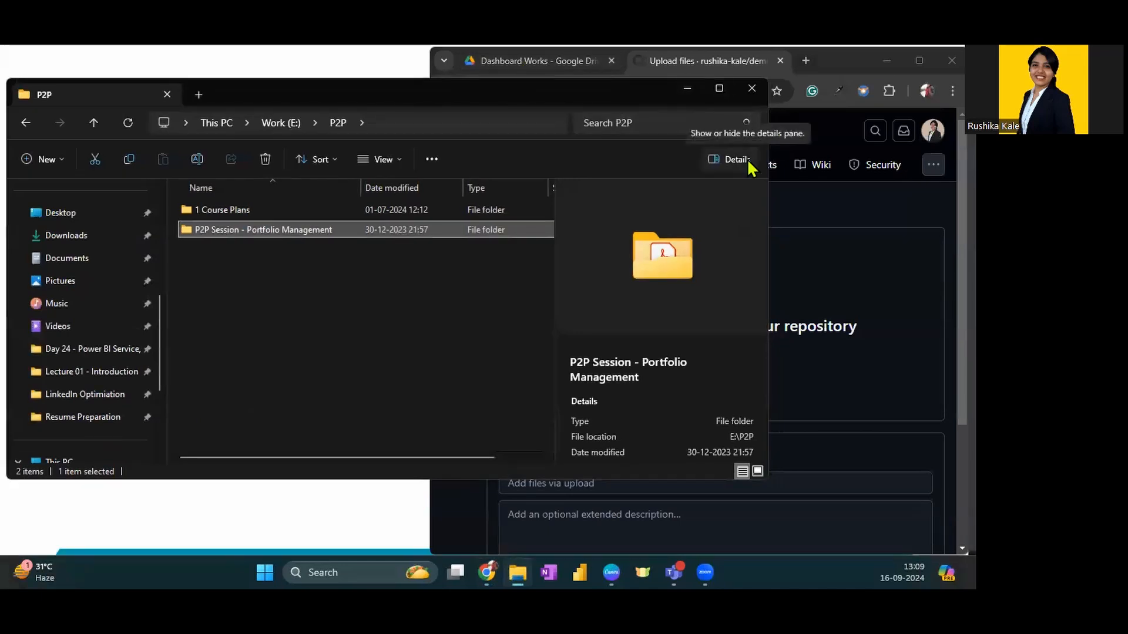
pyautogui.press('super+Left')
pyautogui.click(605, 172)
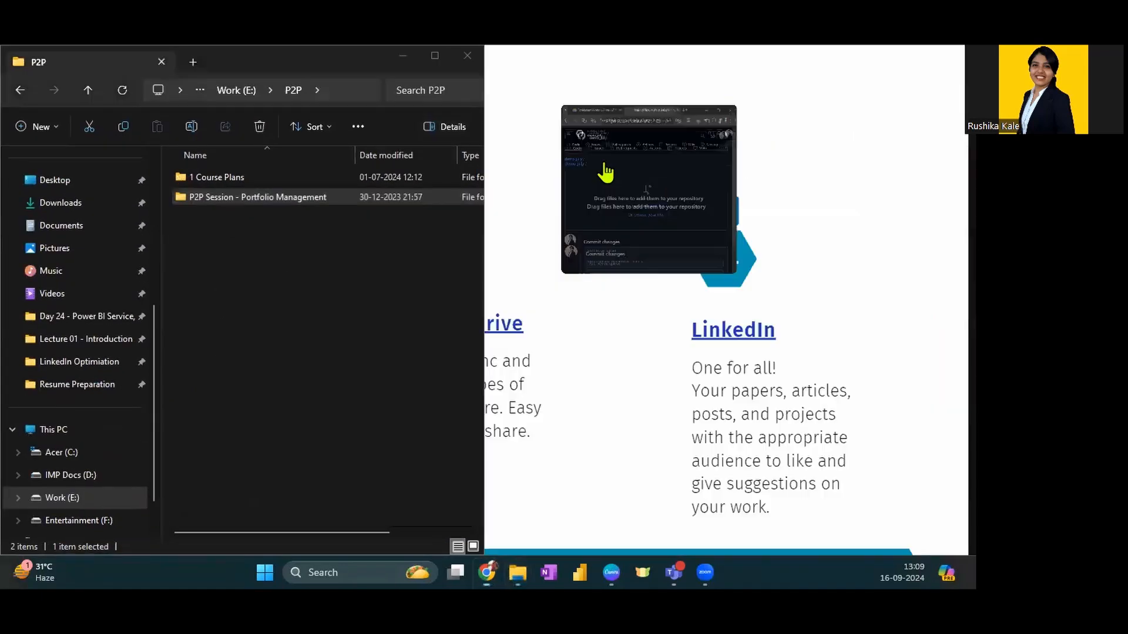
# Add the P2P Session - Portfolio Management folder to the demo_july upload, and restore the browser to full screen
pyautogui.scroll(-2, 695, 291)
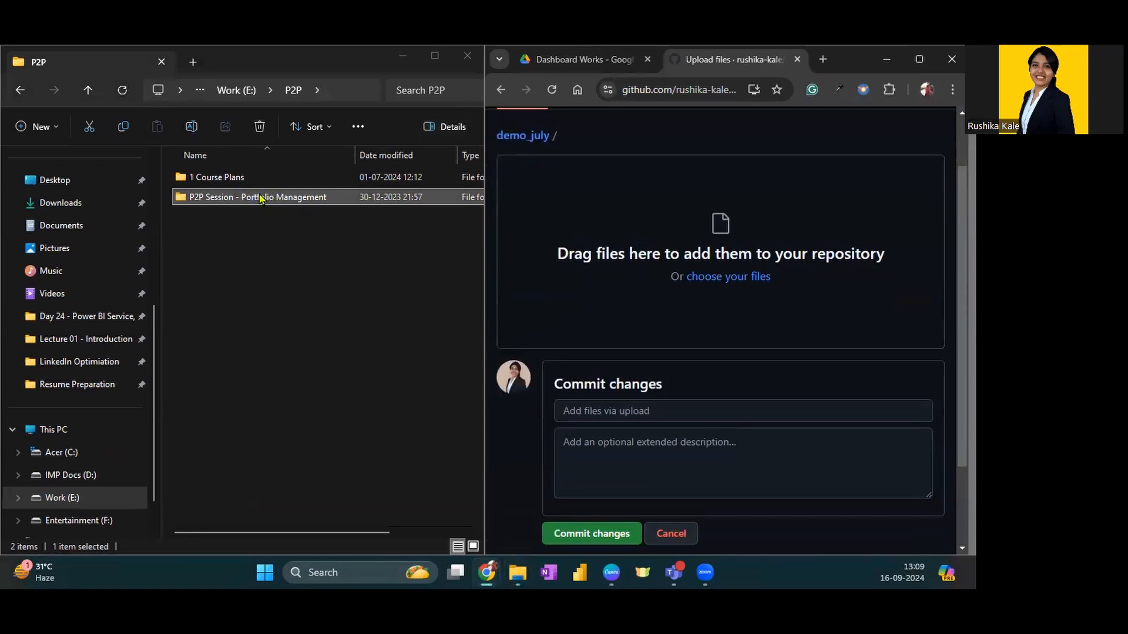
pyautogui.moveTo(235, 201); pyautogui.dragTo(755, 288)
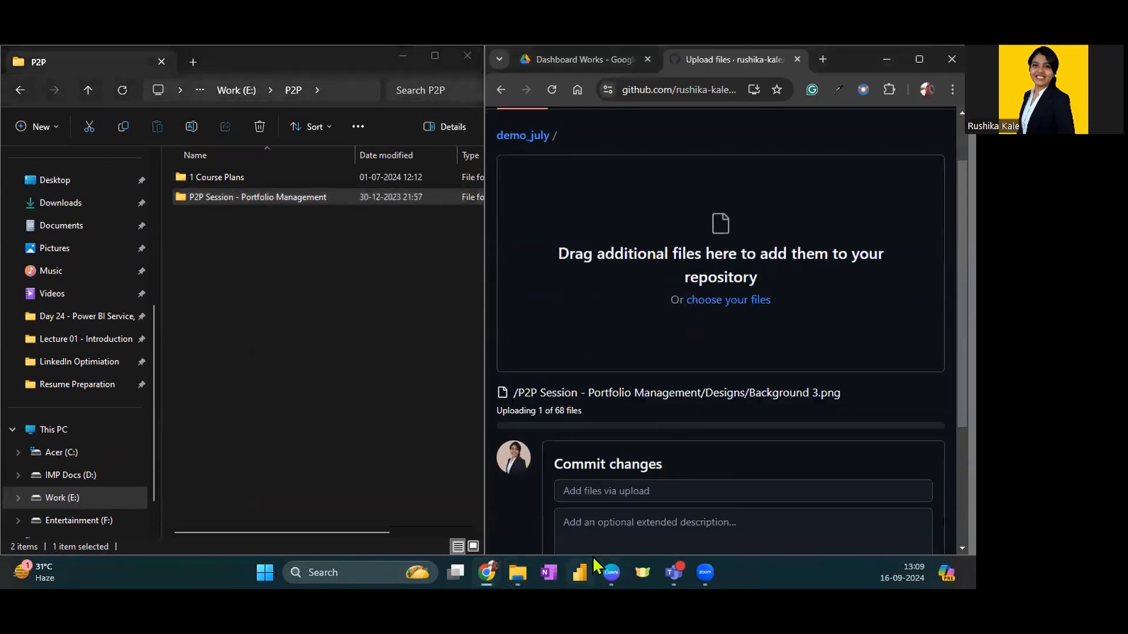
pyautogui.click(403, 56)
pyautogui.doubleClick(854, 59)
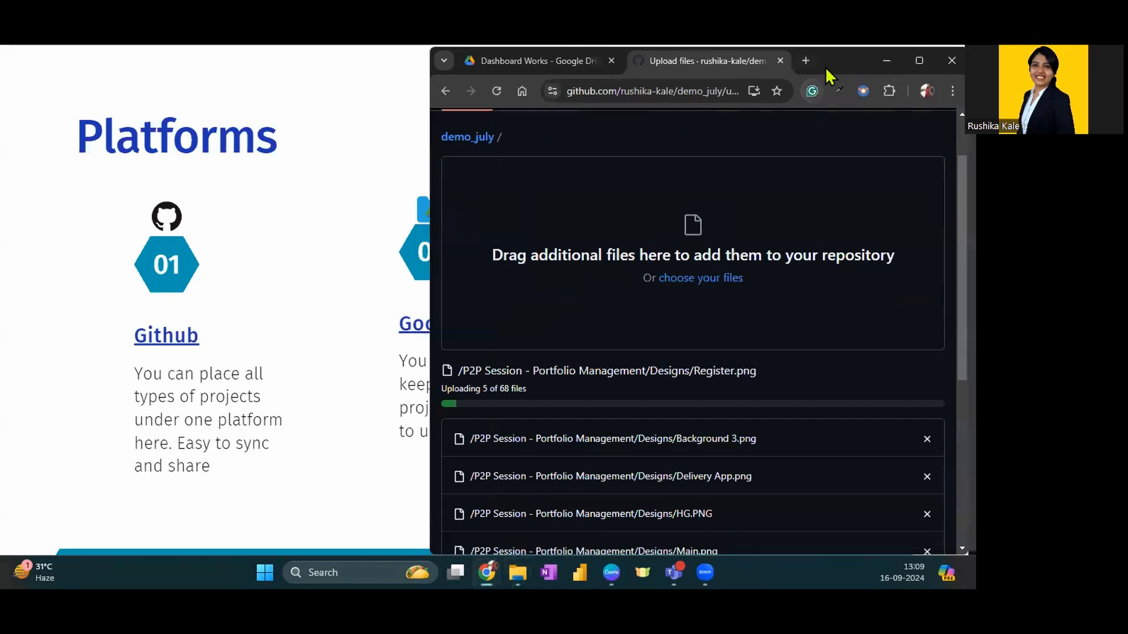
pyautogui.doubleClick(834, 60)
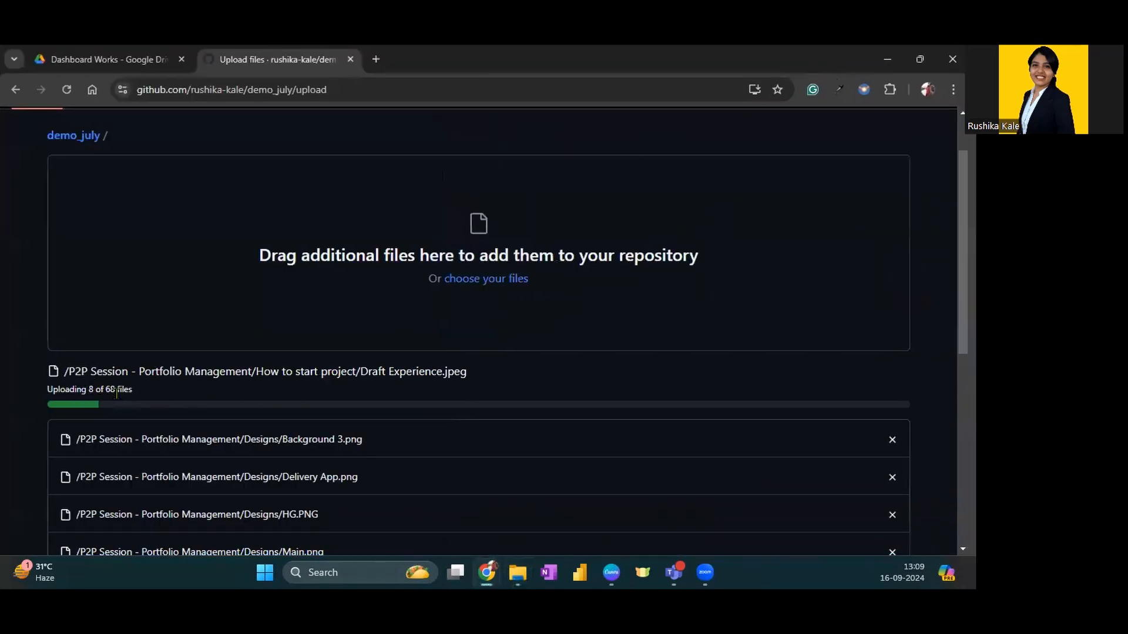
# Check the upload's file counter, progress bar and list of files from the folder
pyautogui.moveTo(107, 384); pyautogui.dragTo(200, 391)
pyautogui.scroll(-2, 403, 388)
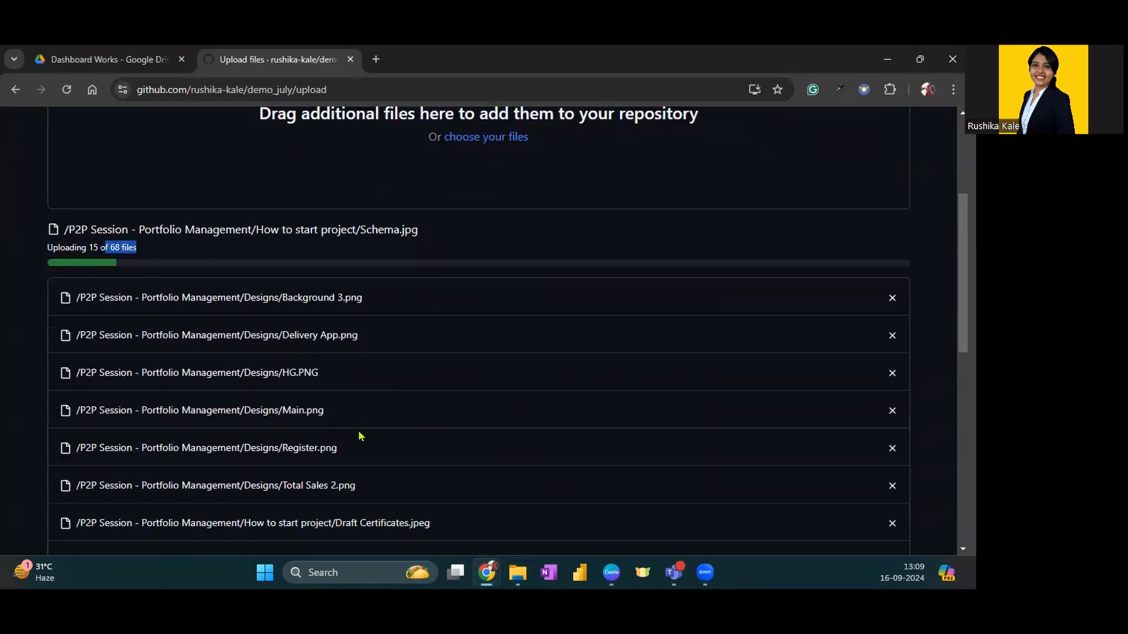
pyautogui.scroll(2, 486, 254)
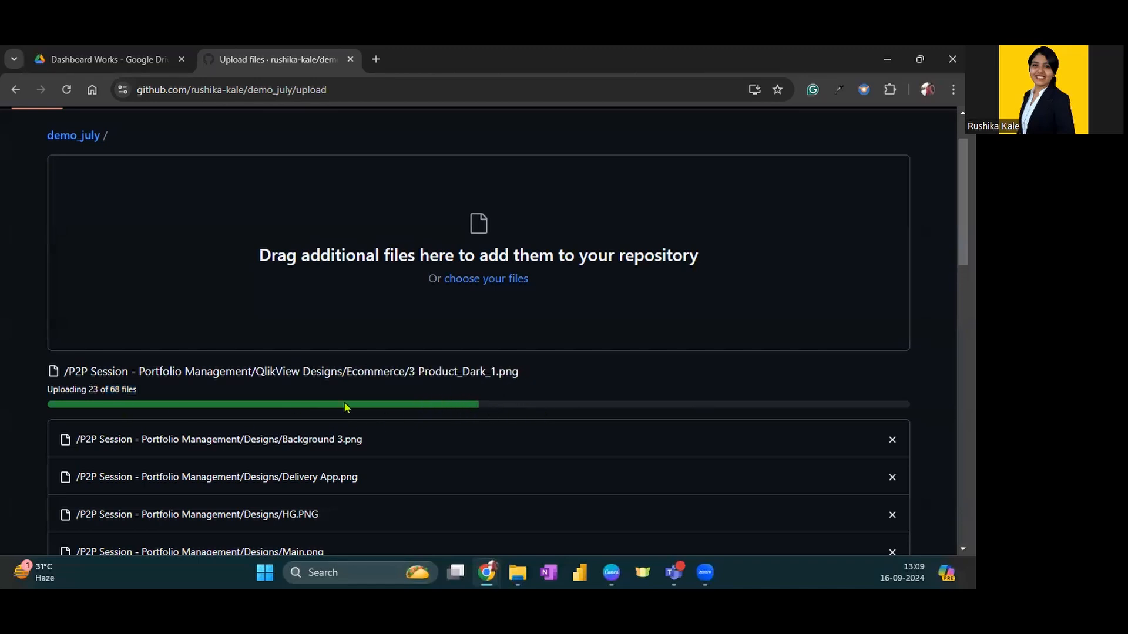
pyautogui.doubleClick(115, 389)
pyautogui.doubleClick(94, 389)
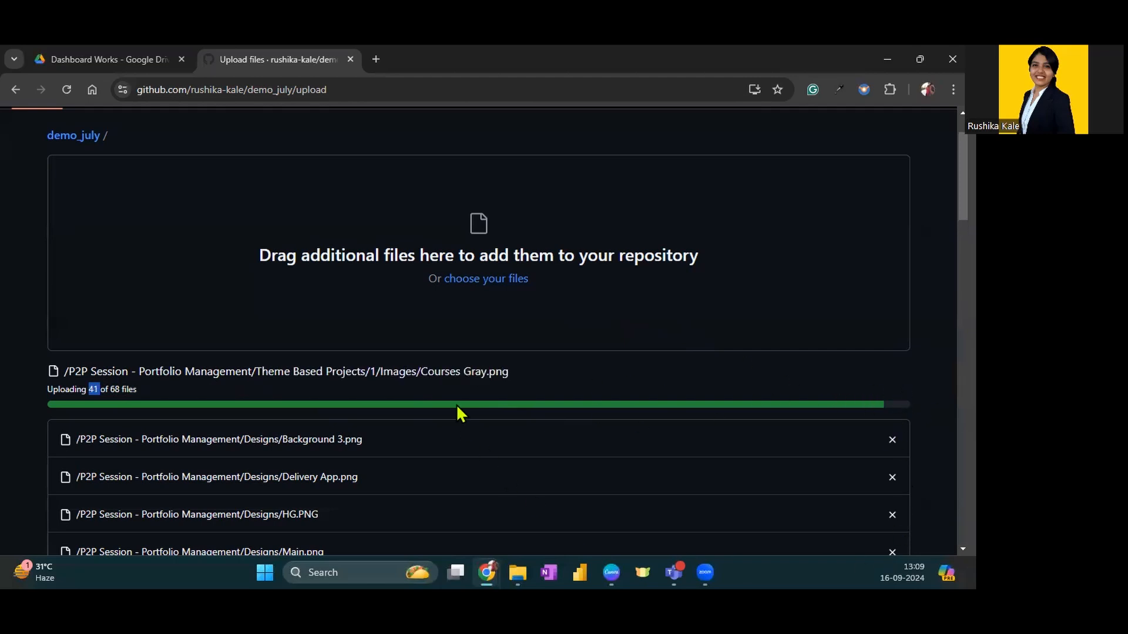
pyautogui.click(435, 369)
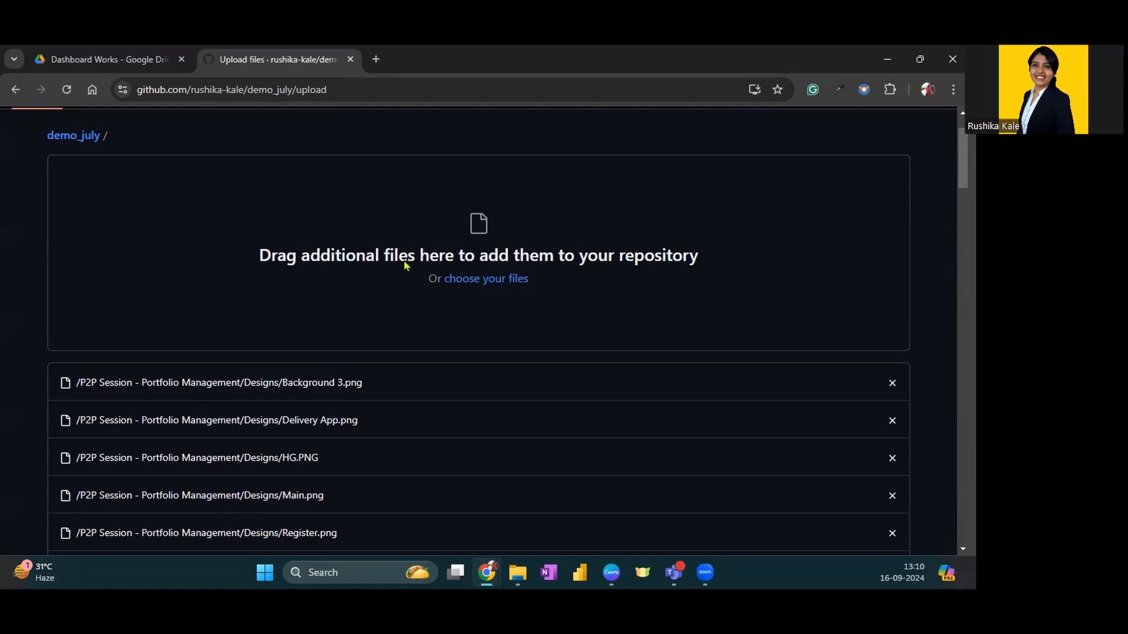
# Commit the uploaded files to demo_july with the message "First time Data Upload"
pyautogui.scroll(-10, 403, 260)
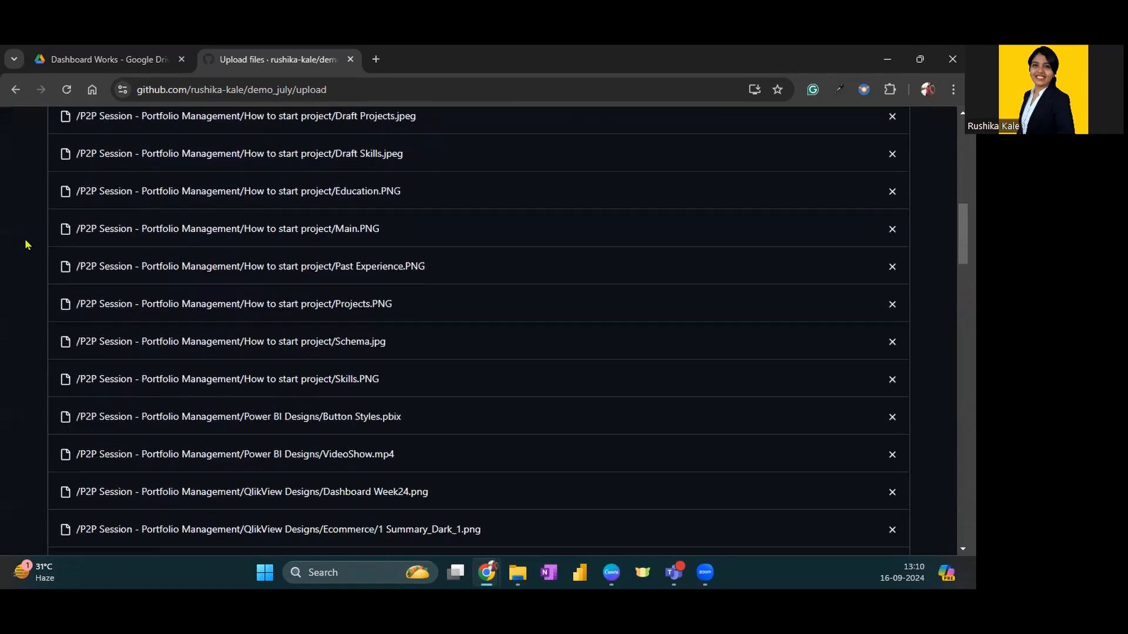
pyautogui.scroll(-12, 26, 245)
pyautogui.scroll(-2, 17, 266)
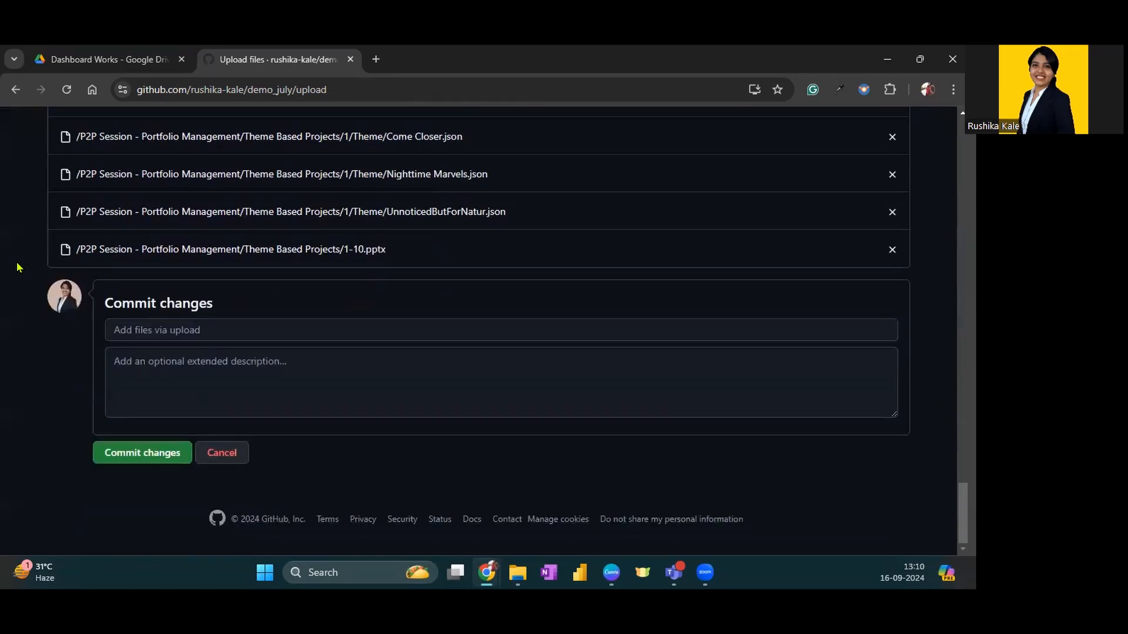
pyautogui.click(169, 331)
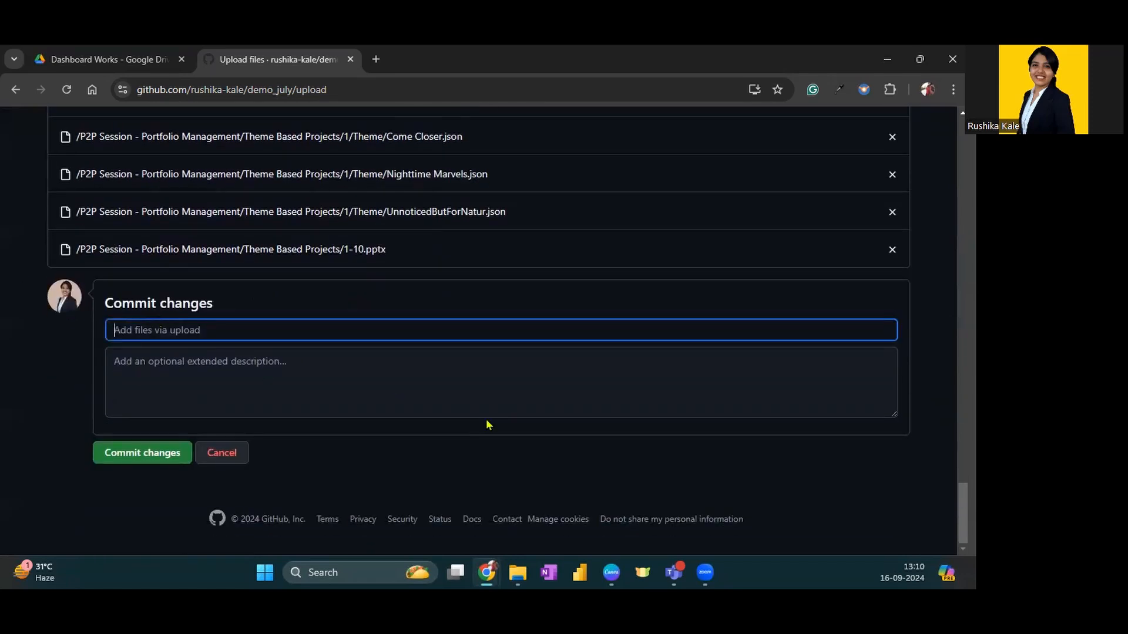
pyautogui.write('First time Data Upload')
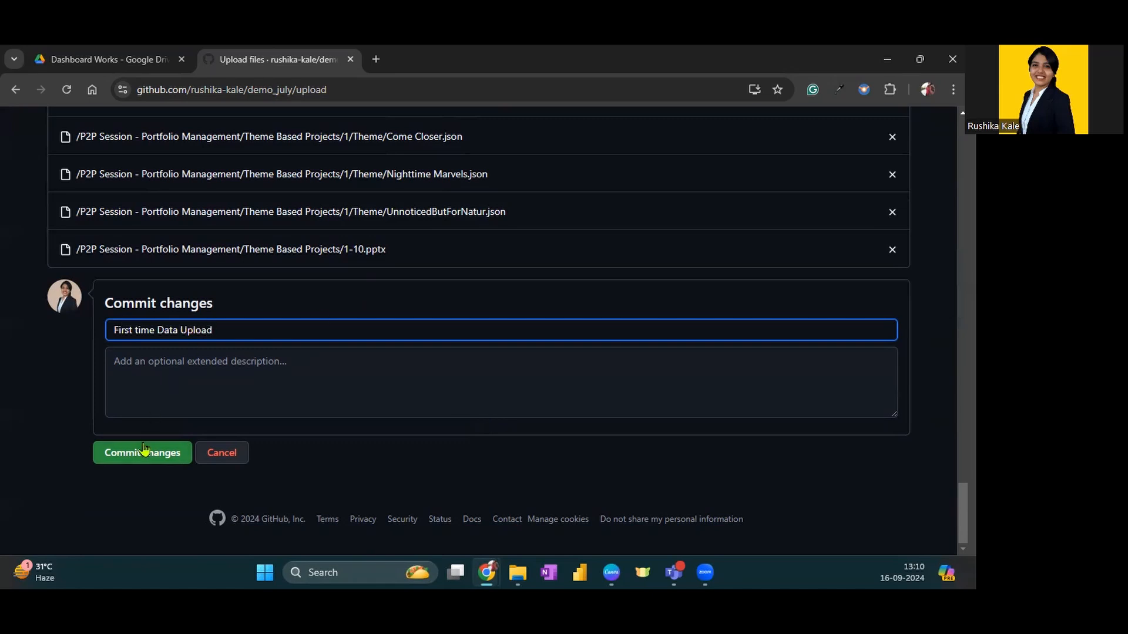
pyautogui.click(154, 461)
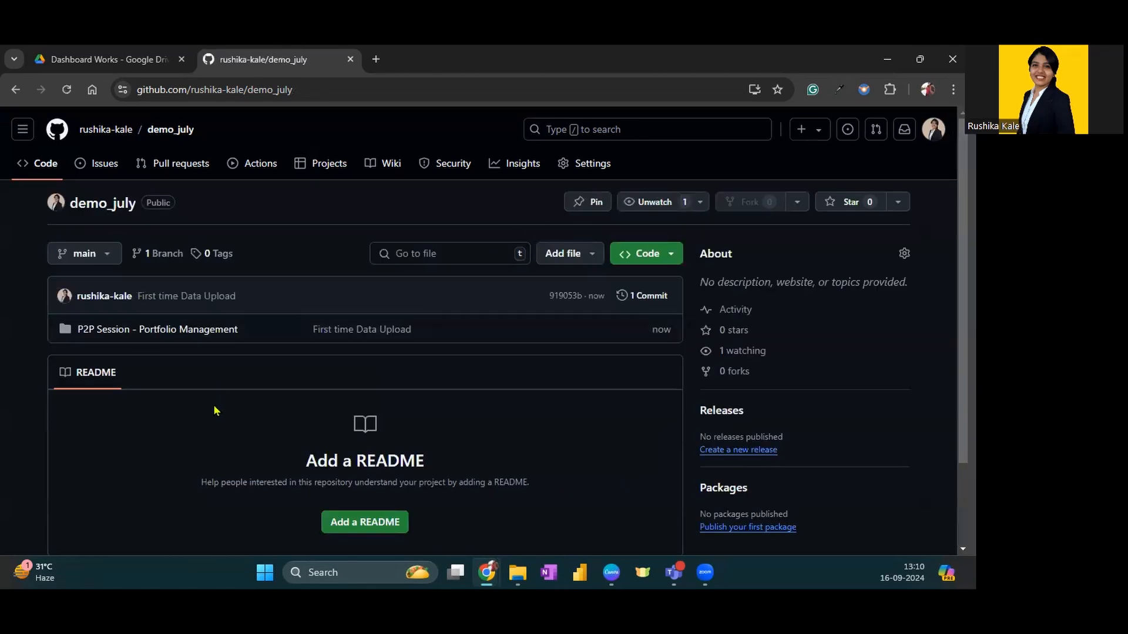
# Review the profile overview's pinned repositories and contribution activity, and open demo_july from the repository list
pyautogui.click(96, 130)
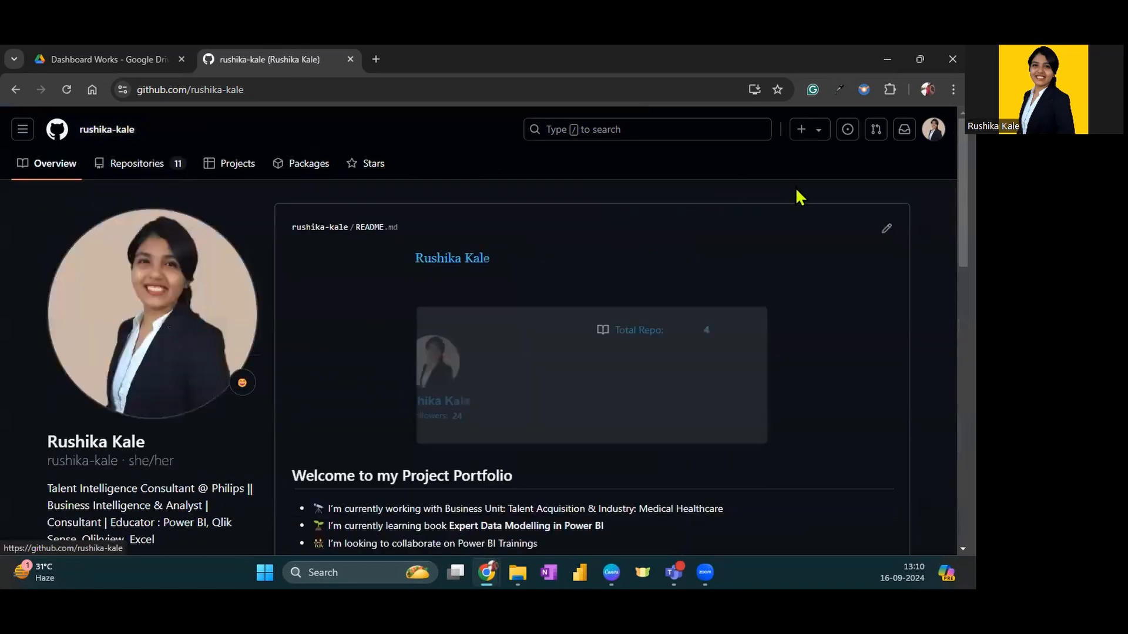
pyautogui.scroll(-5, 787, 215)
pyautogui.scroll(-2, 787, 215)
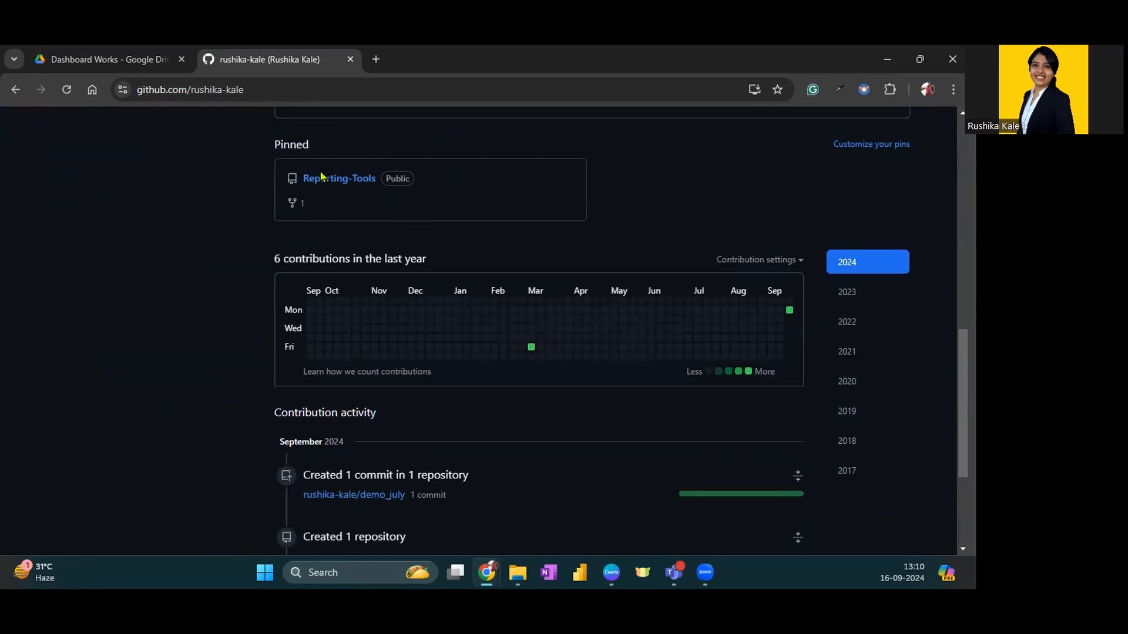
pyautogui.scroll(-3, 322, 327)
pyautogui.scroll(8, 273, 359)
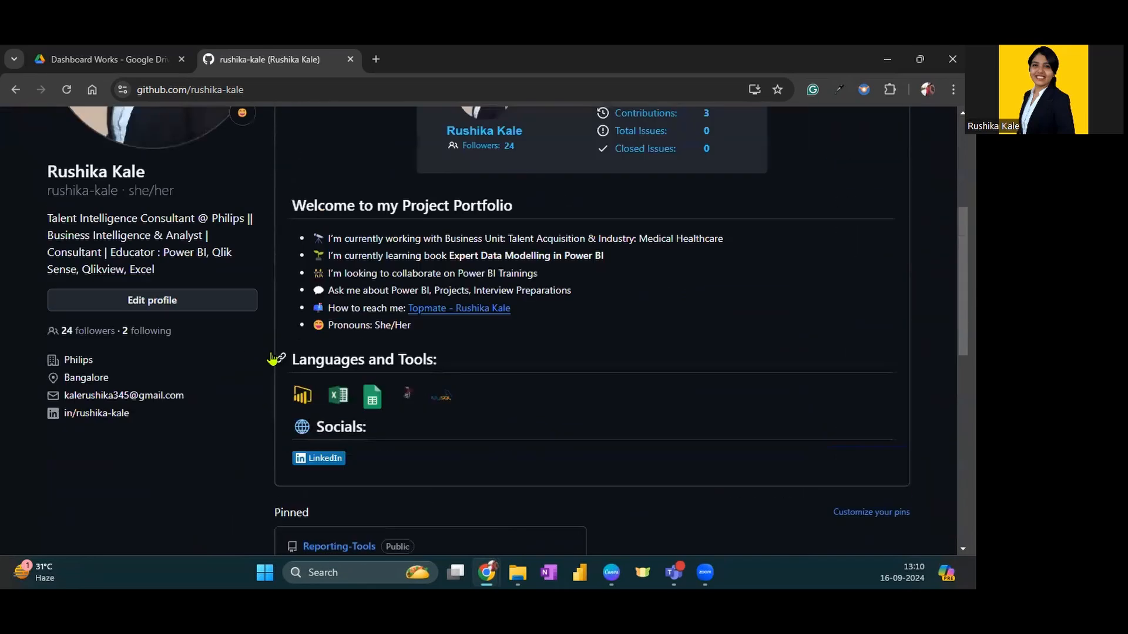
pyautogui.scroll(5, 273, 360)
pyautogui.click(127, 168)
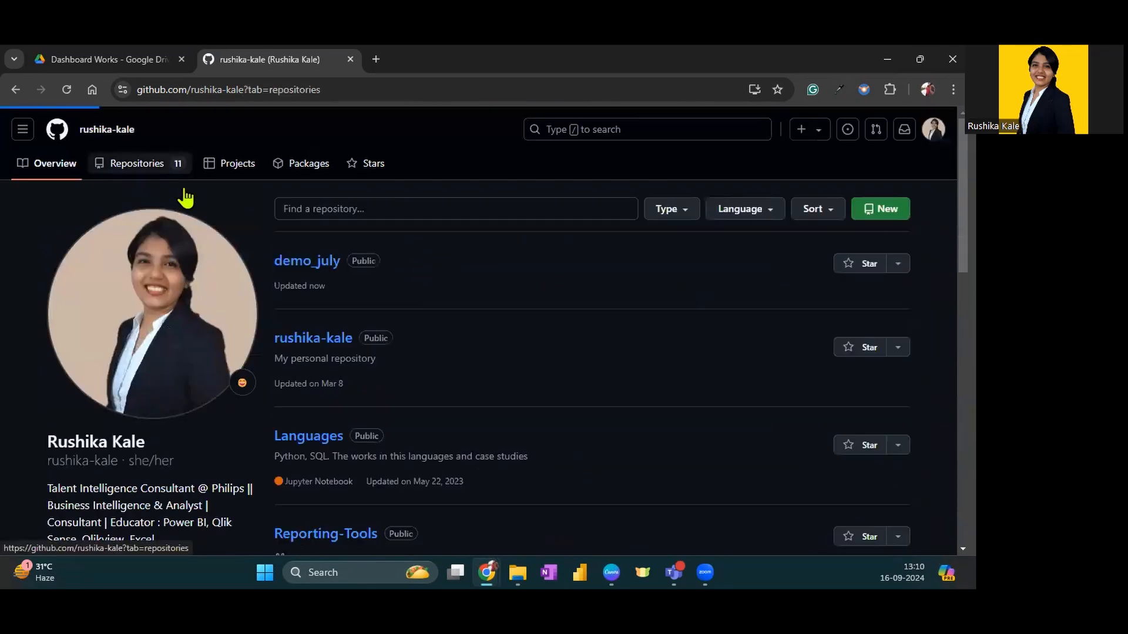
pyautogui.click(315, 263)
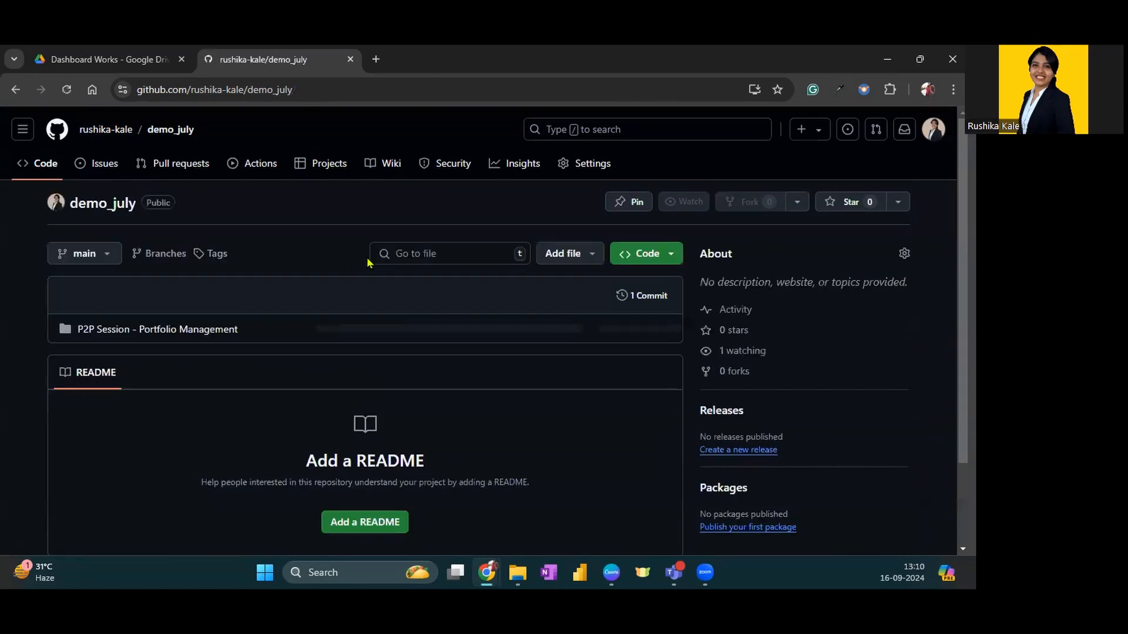
# Browse the uploaded P2P Session - Portfolio Management folder, viewing Designs and Draft Experience.jpeg in How to start project
pyautogui.click(129, 336)
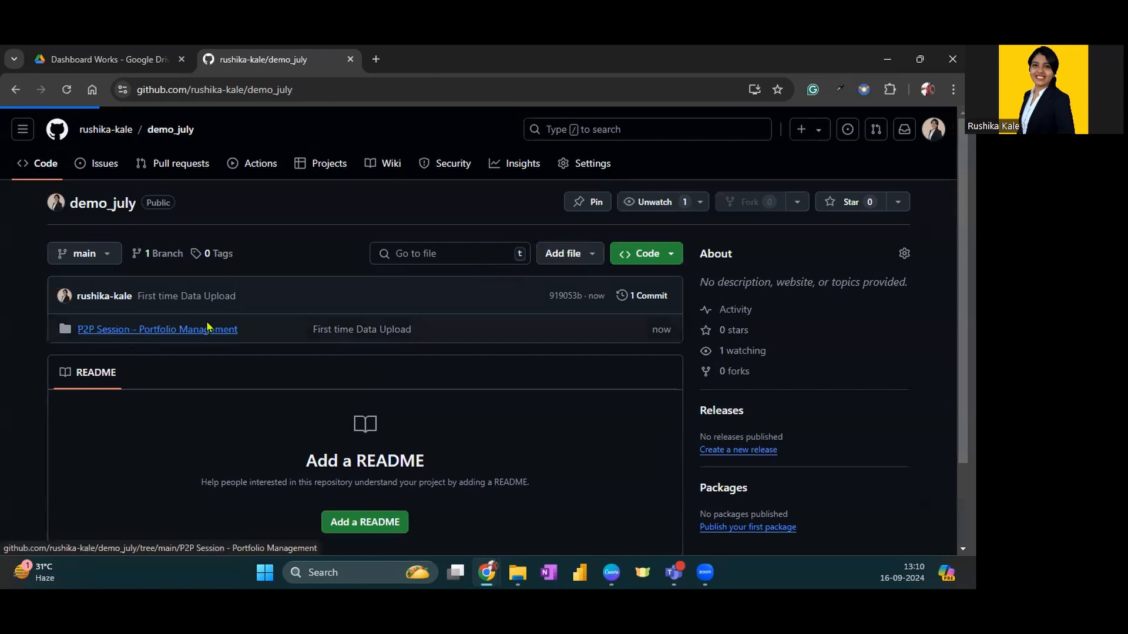
pyautogui.hotkey('alt', 'Tab')
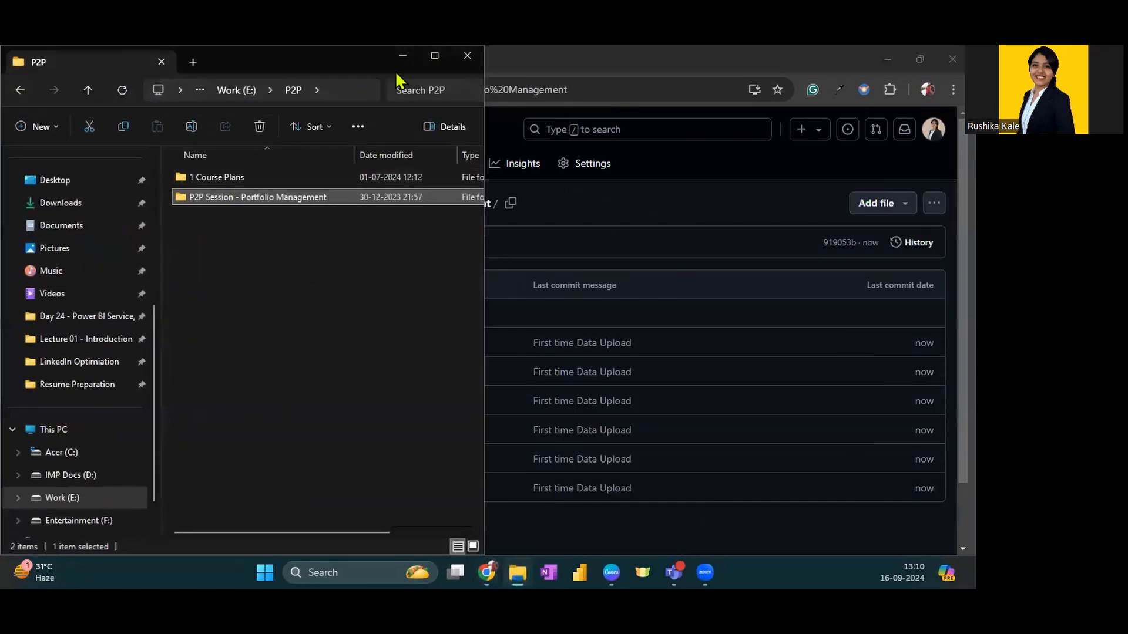
pyautogui.click(402, 55)
pyautogui.click(287, 342)
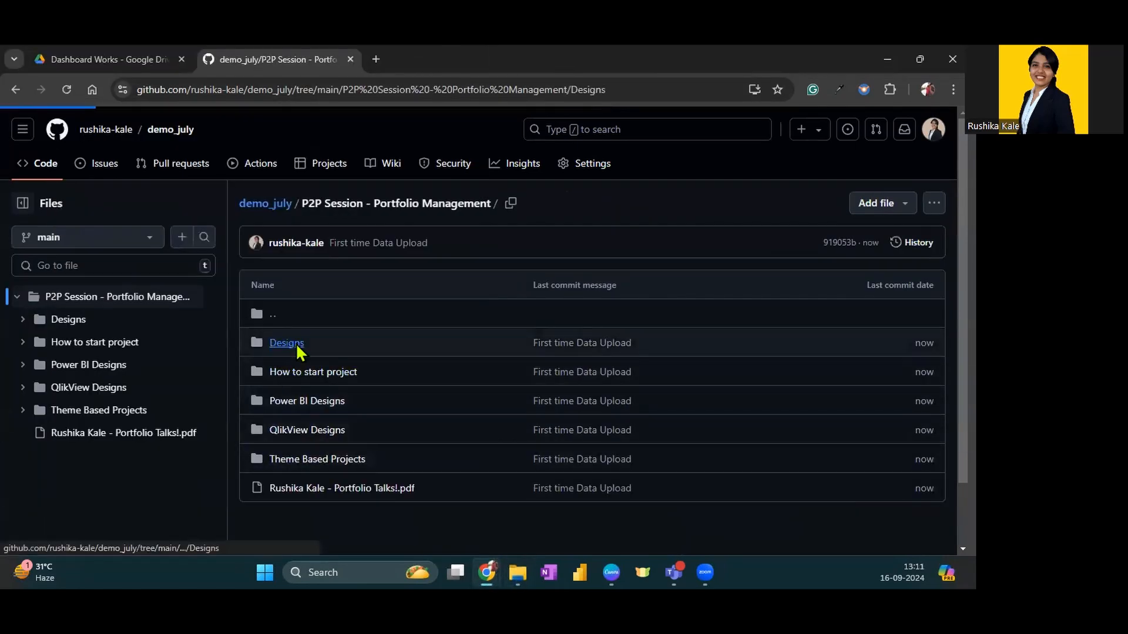
pyautogui.click(294, 315)
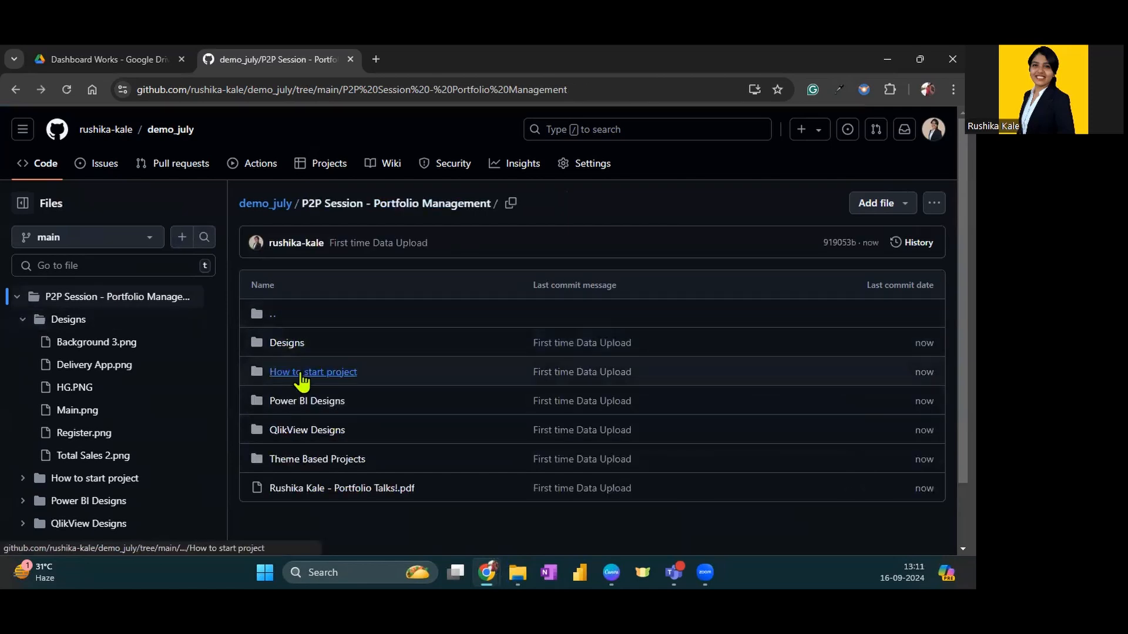
pyautogui.click(305, 372)
pyautogui.click(314, 376)
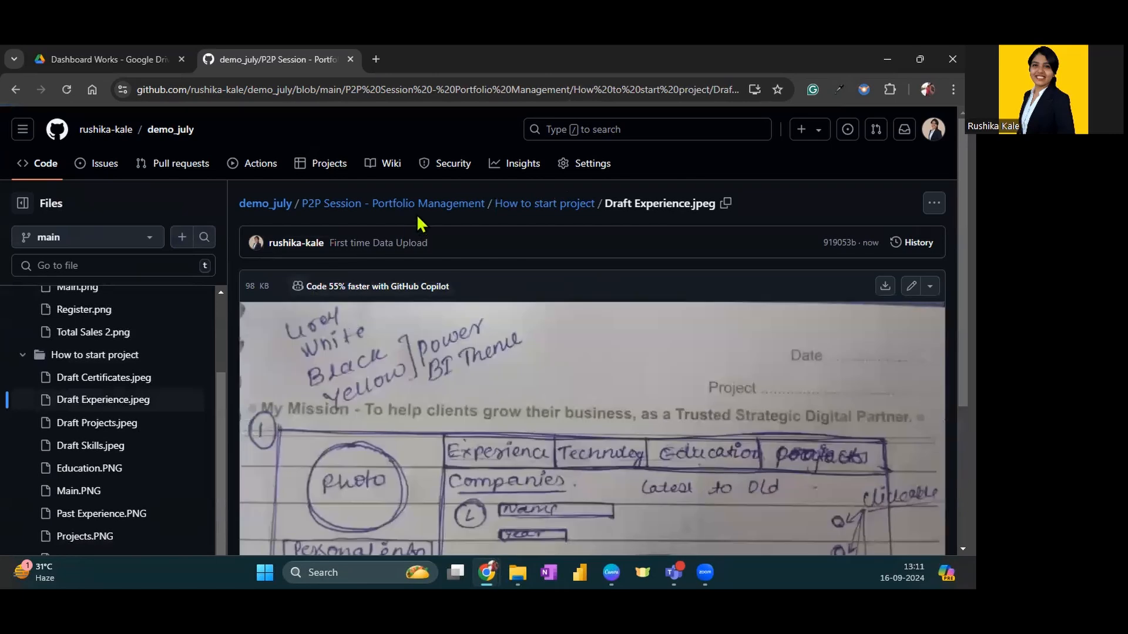
pyautogui.click(529, 207)
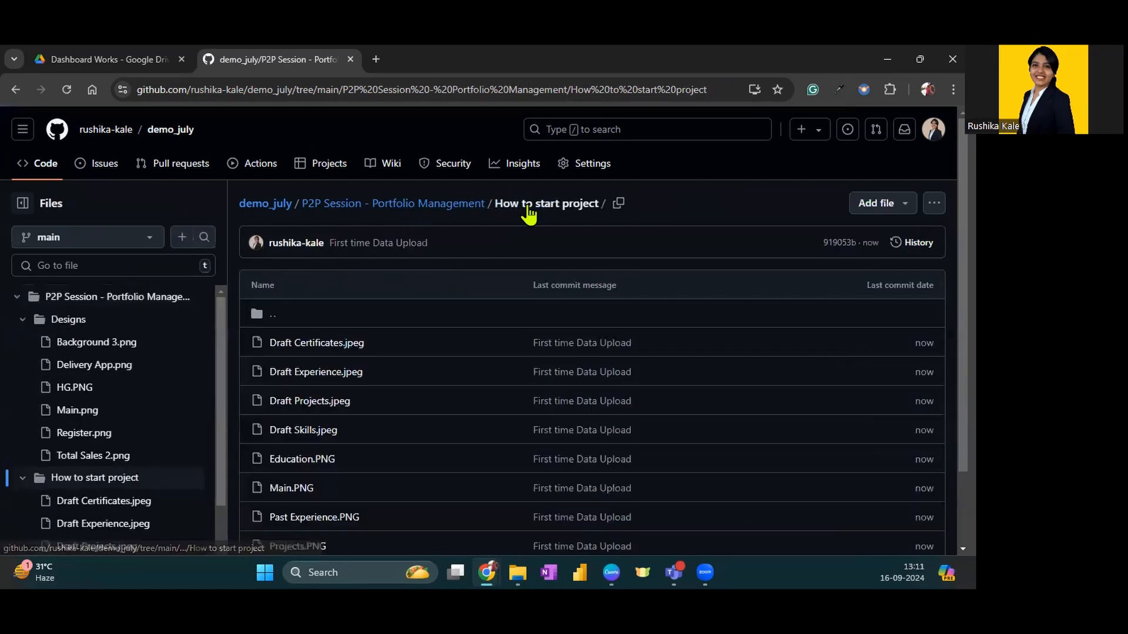
pyautogui.click(433, 206)
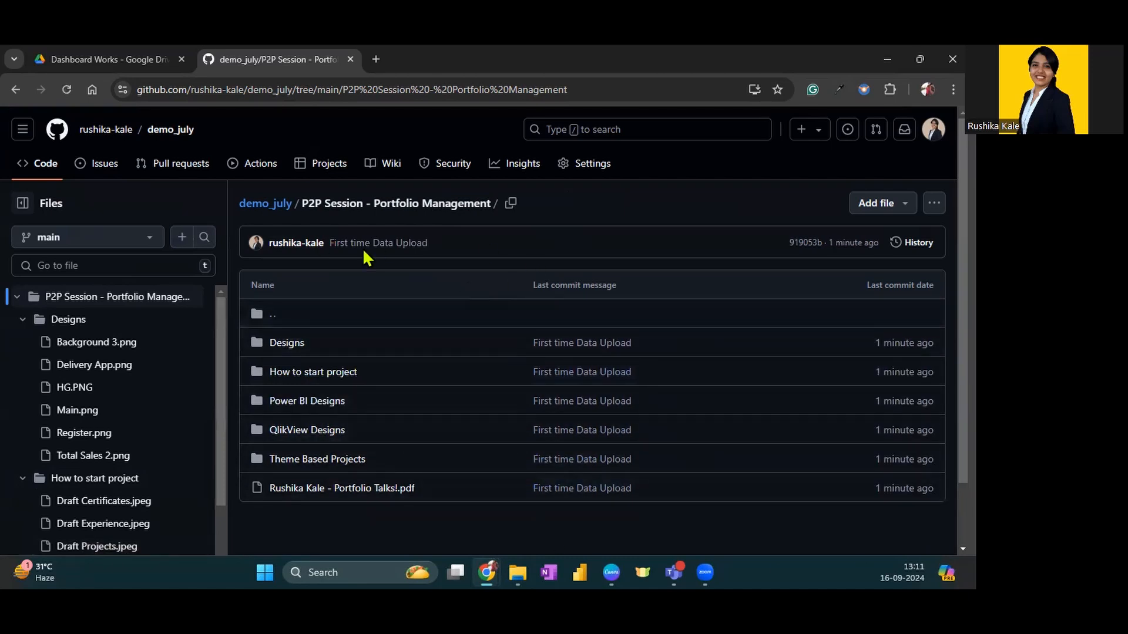
# Return to the demo_july repository's main page and highlight its web address
pyautogui.click(173, 133)
pyautogui.click(315, 88)
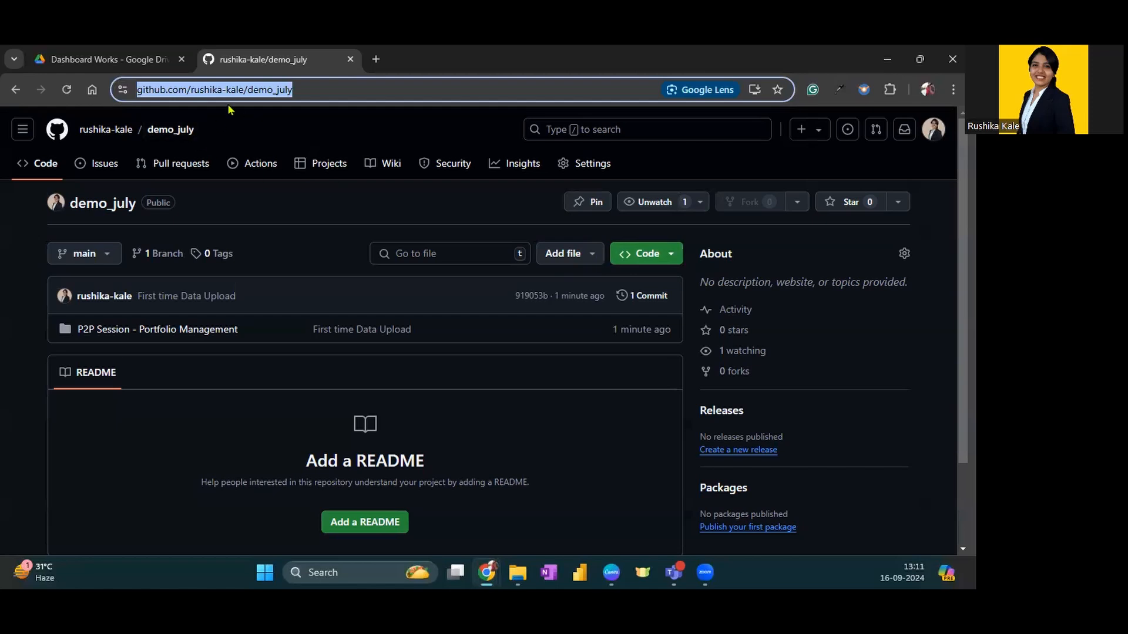
pyautogui.click(219, 90)
pyautogui.tripleClick(218, 89)
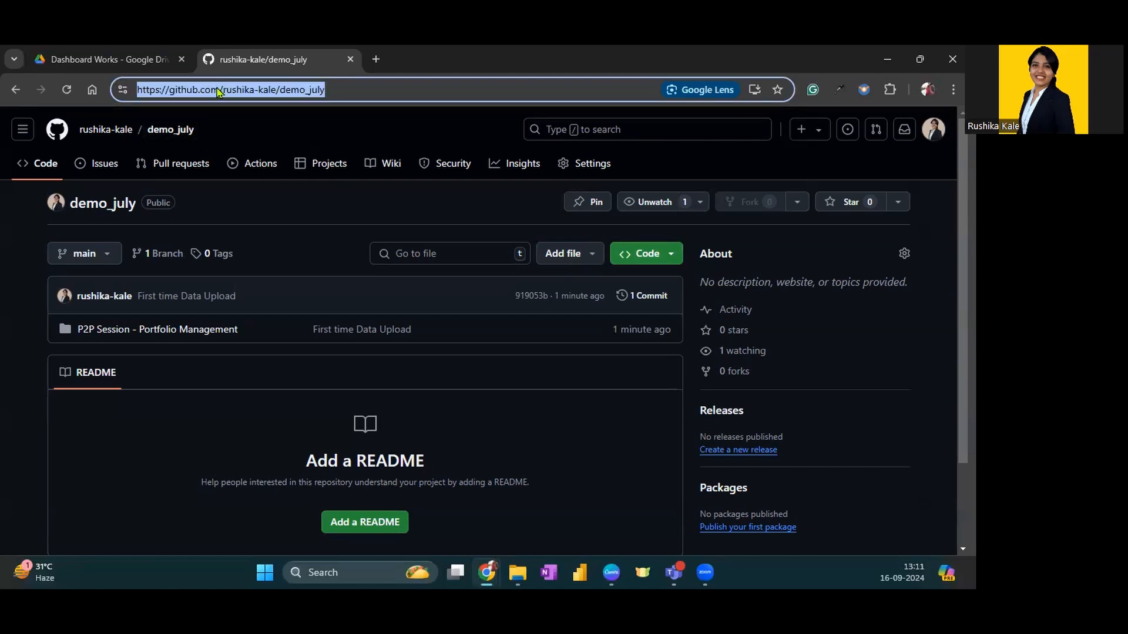
pyautogui.click(405, 114)
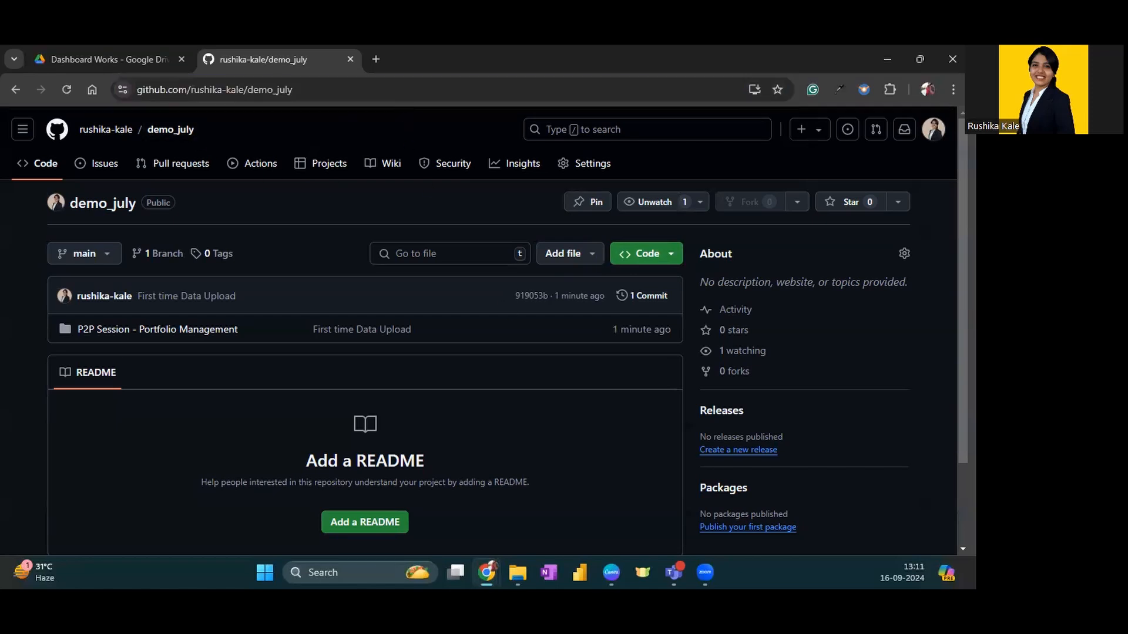
# Switch to Google Drive and view the Power BI project folders inside Dashboard Works, returning to Dashboard Works
pyautogui.hotkey('alt', 'Tab')
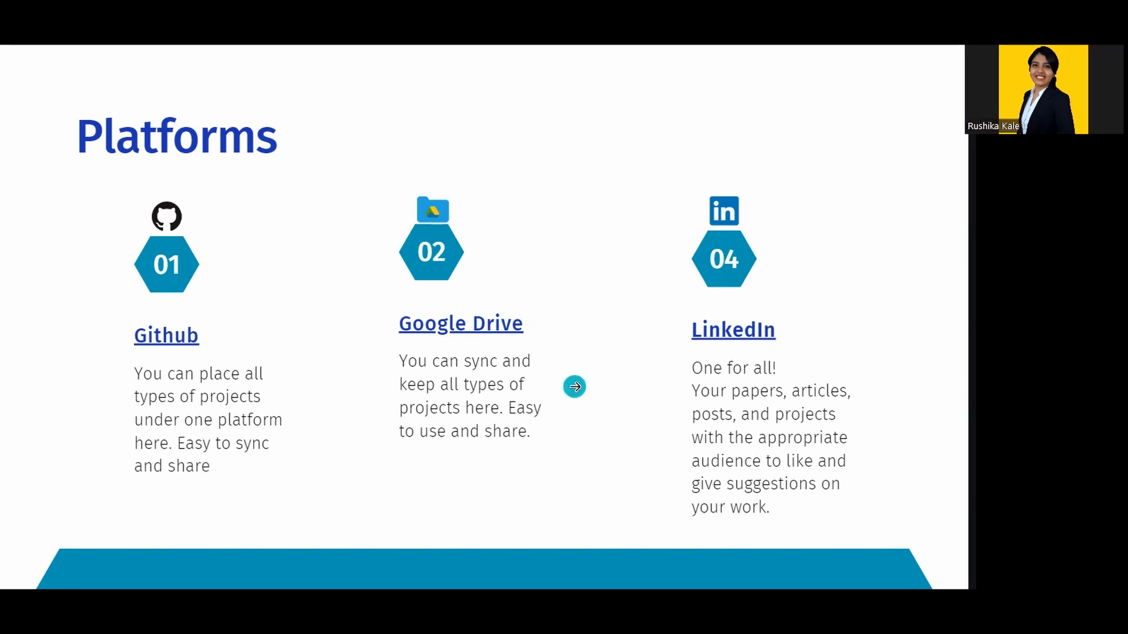
pyautogui.hotkey('alt', 'Tab')
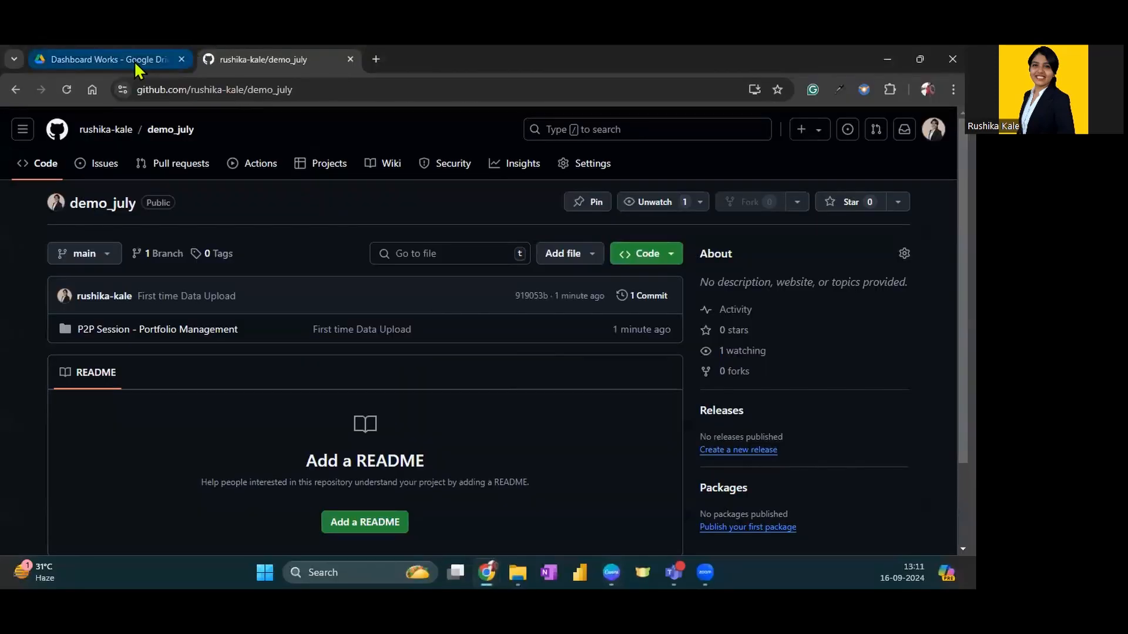
pyautogui.click(133, 61)
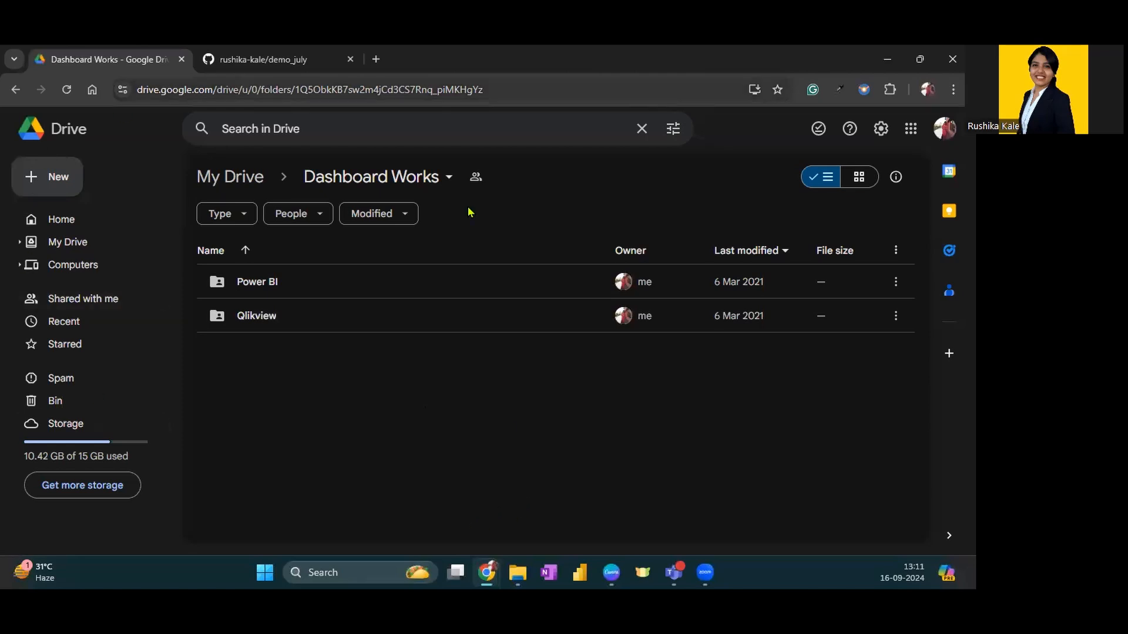
pyautogui.click(250, 178)
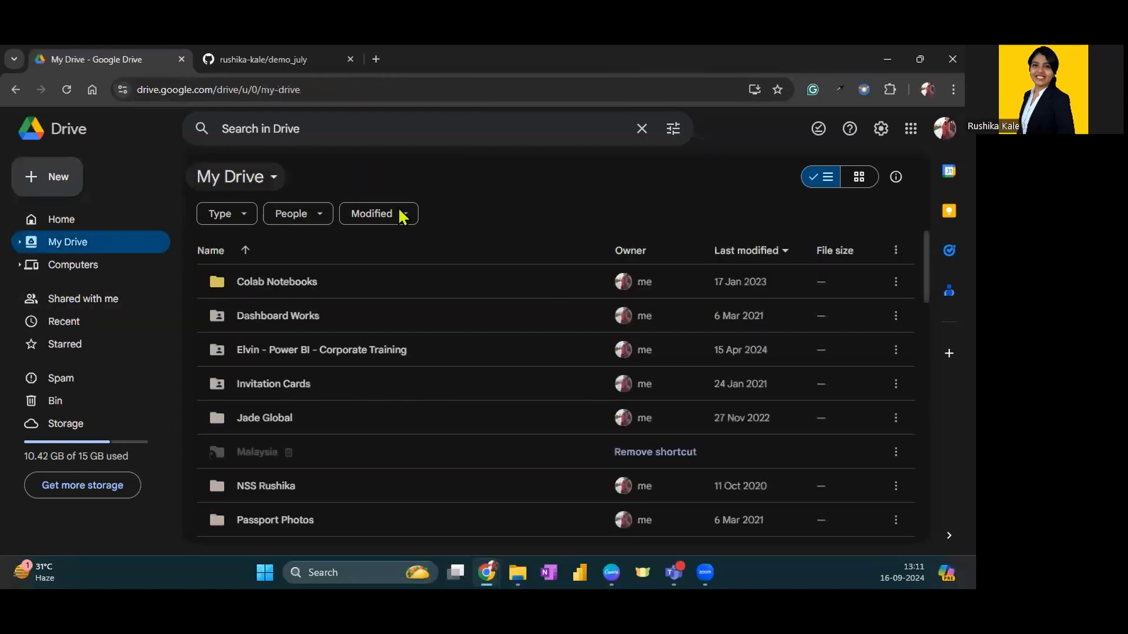
pyautogui.doubleClick(270, 318)
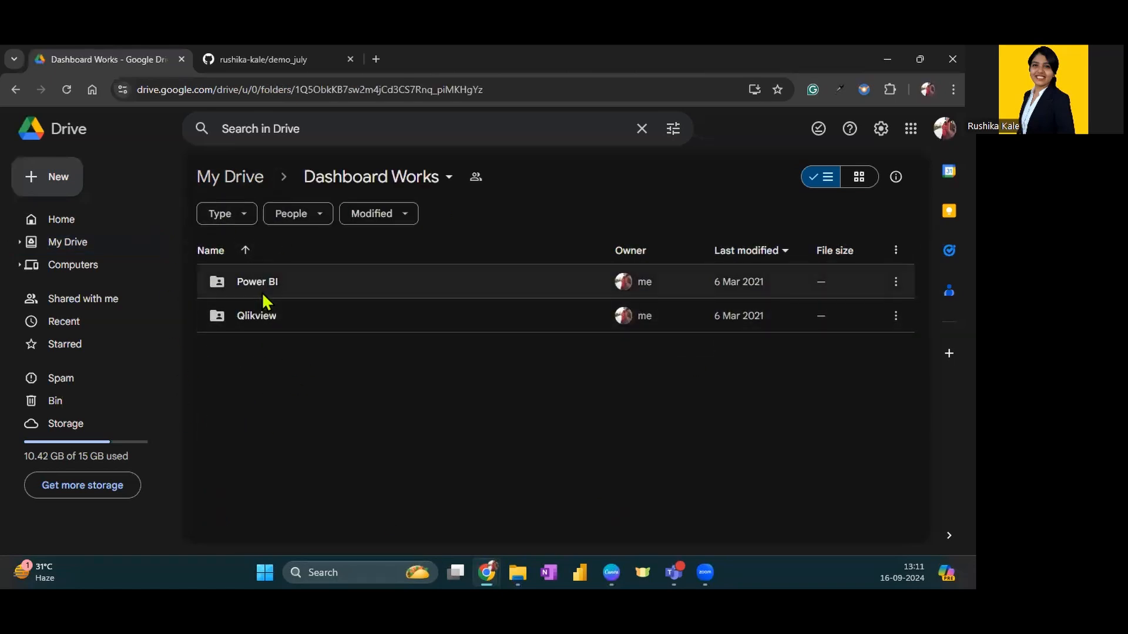
pyautogui.doubleClick(291, 281)
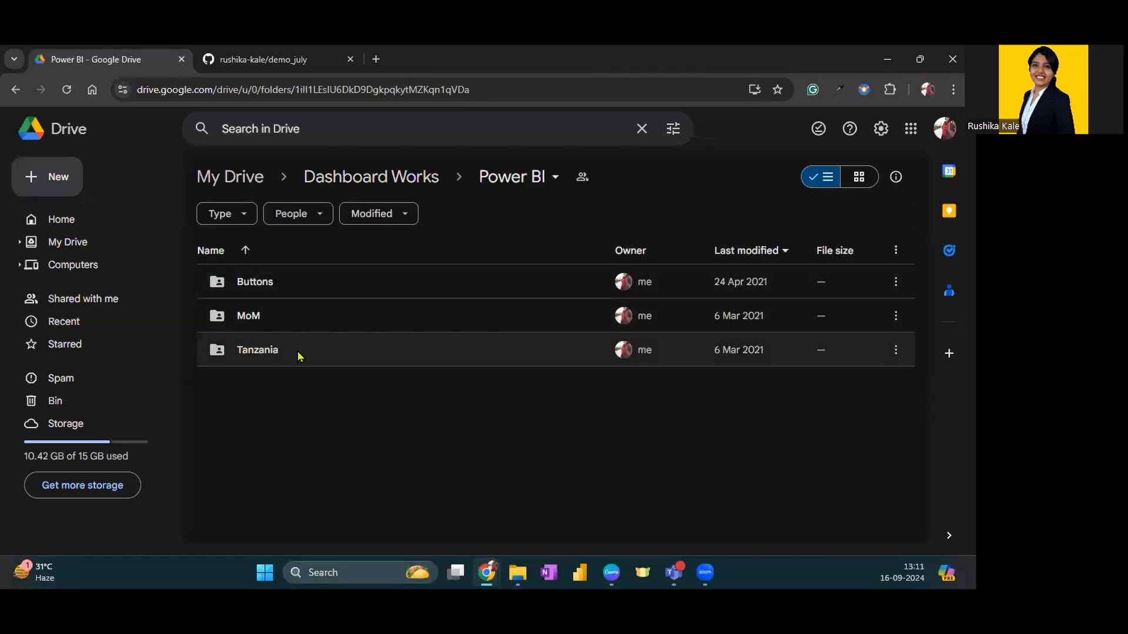
pyautogui.click(749, 318)
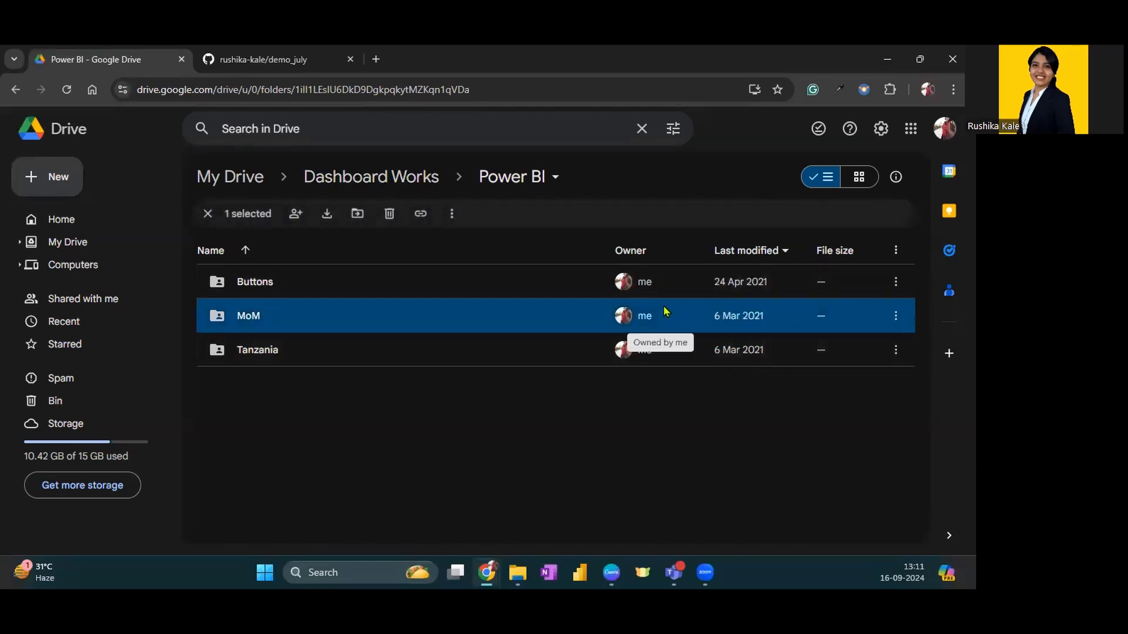
pyautogui.hotkey('alt', 'Left')
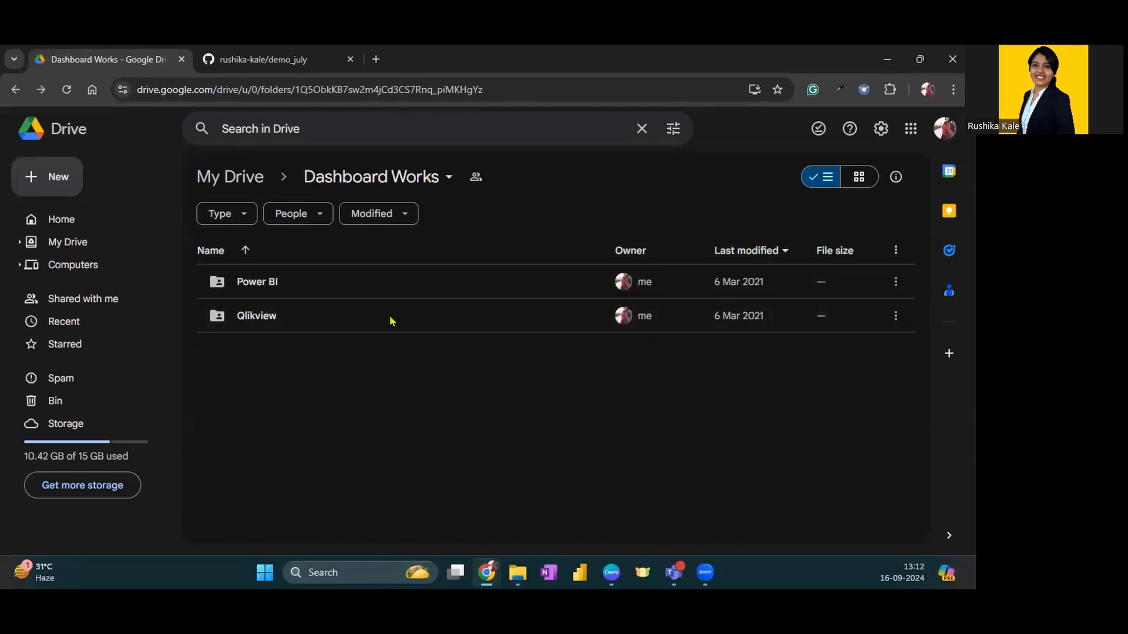
# Return to GitHub, review the profile overview, view the Languages repository's files, and go back to the repository list
pyautogui.click(300, 57)
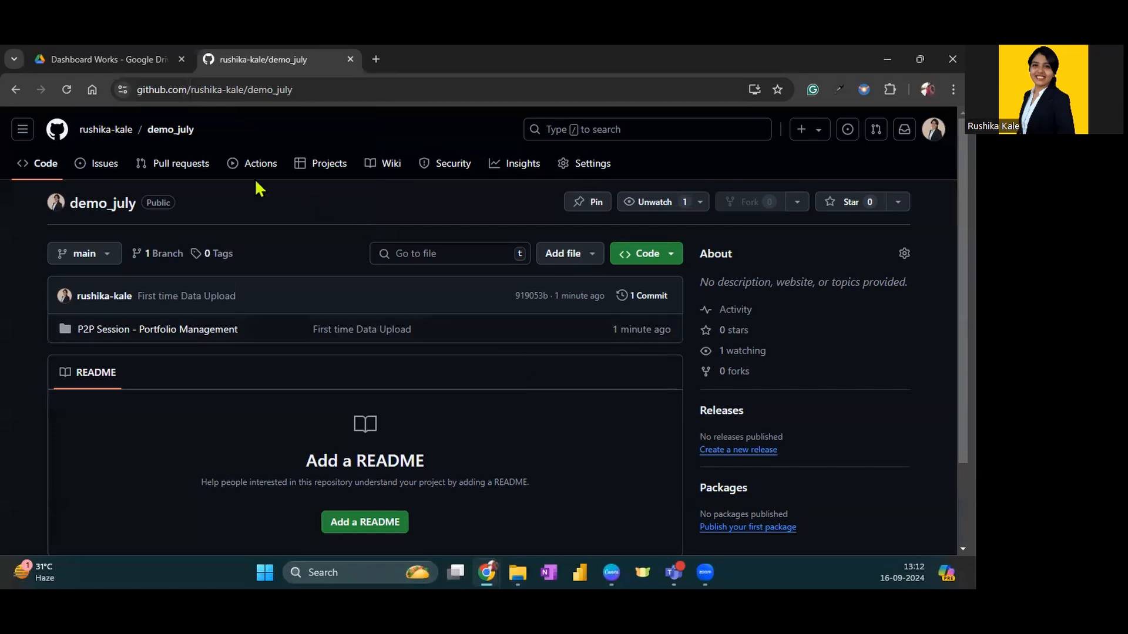
pyautogui.click(96, 130)
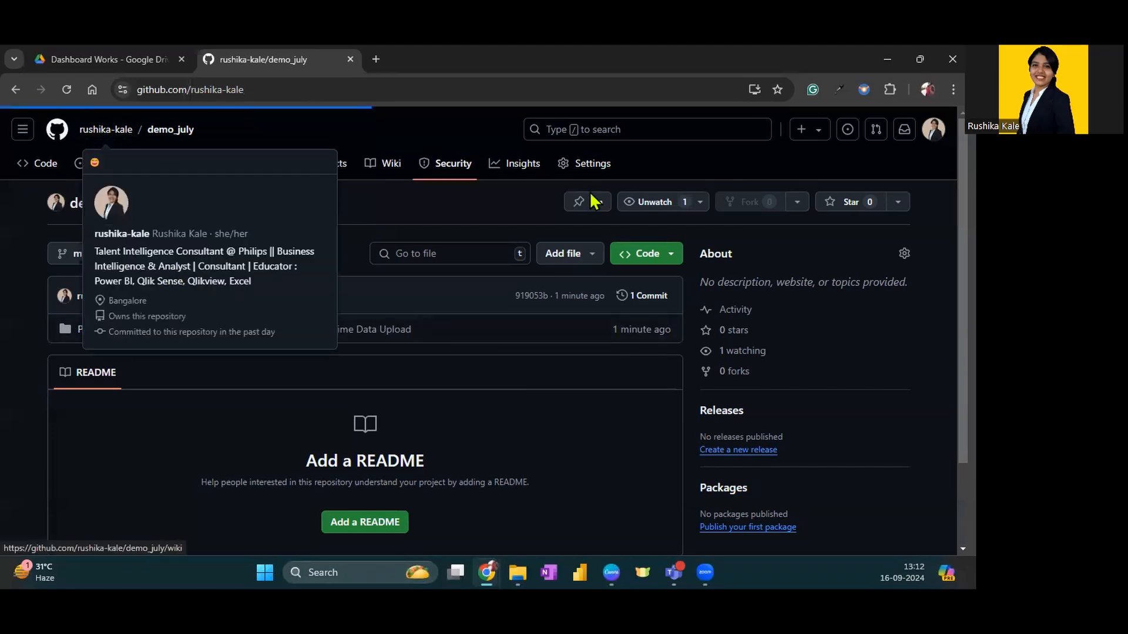
pyautogui.scroll(-10, 491, 312)
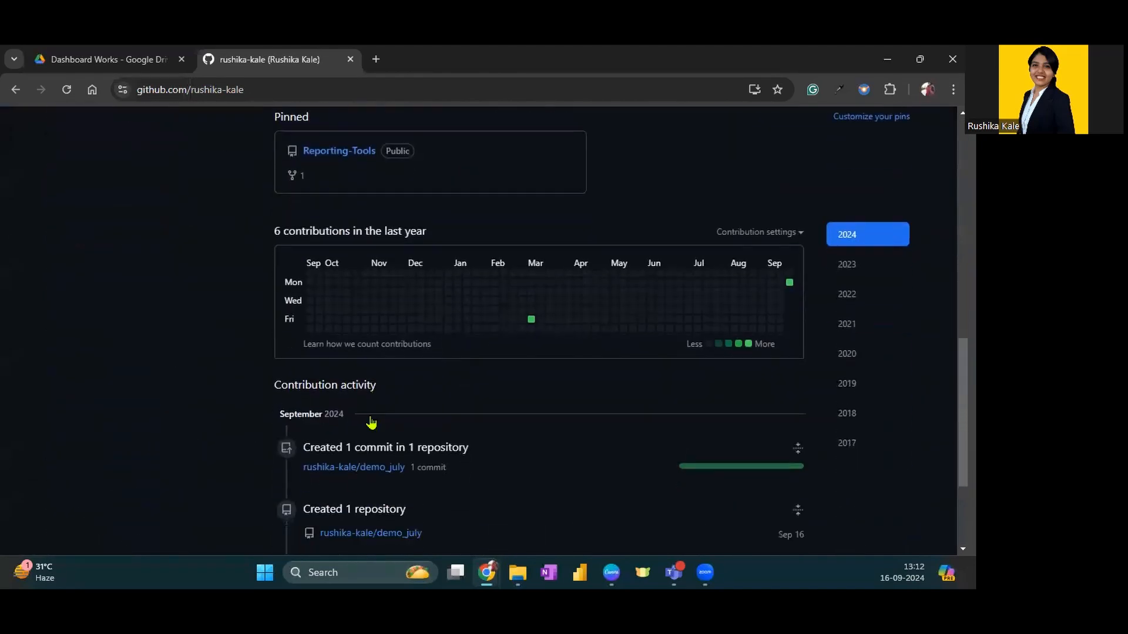
pyautogui.scroll(10, 371, 421)
pyautogui.click(137, 173)
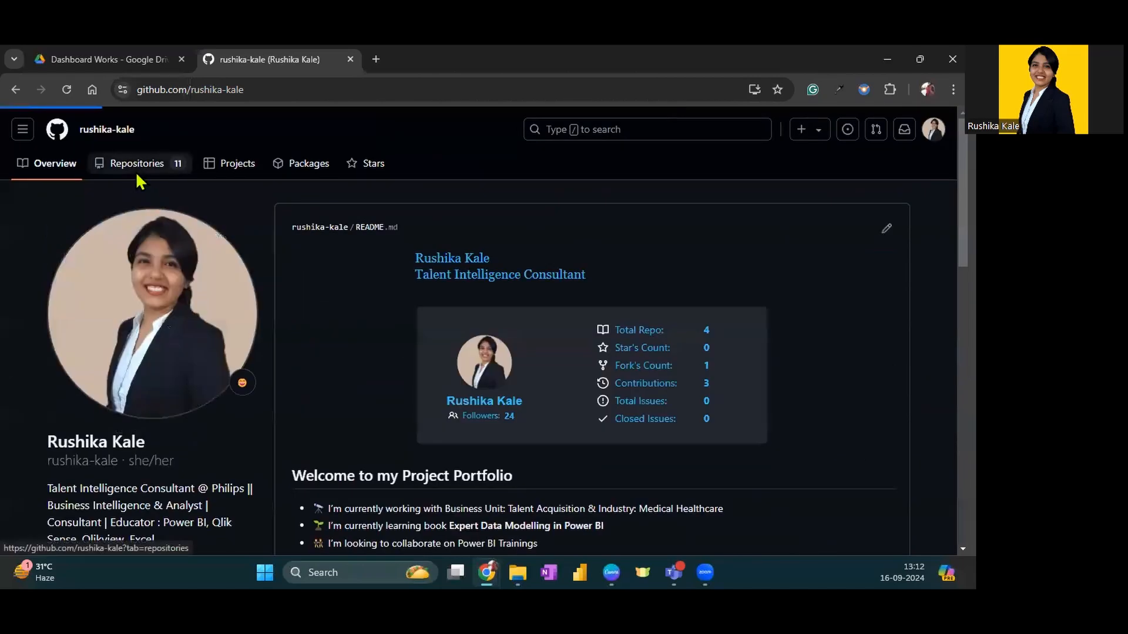
pyautogui.scroll(-4, 466, 252)
pyautogui.click(320, 235)
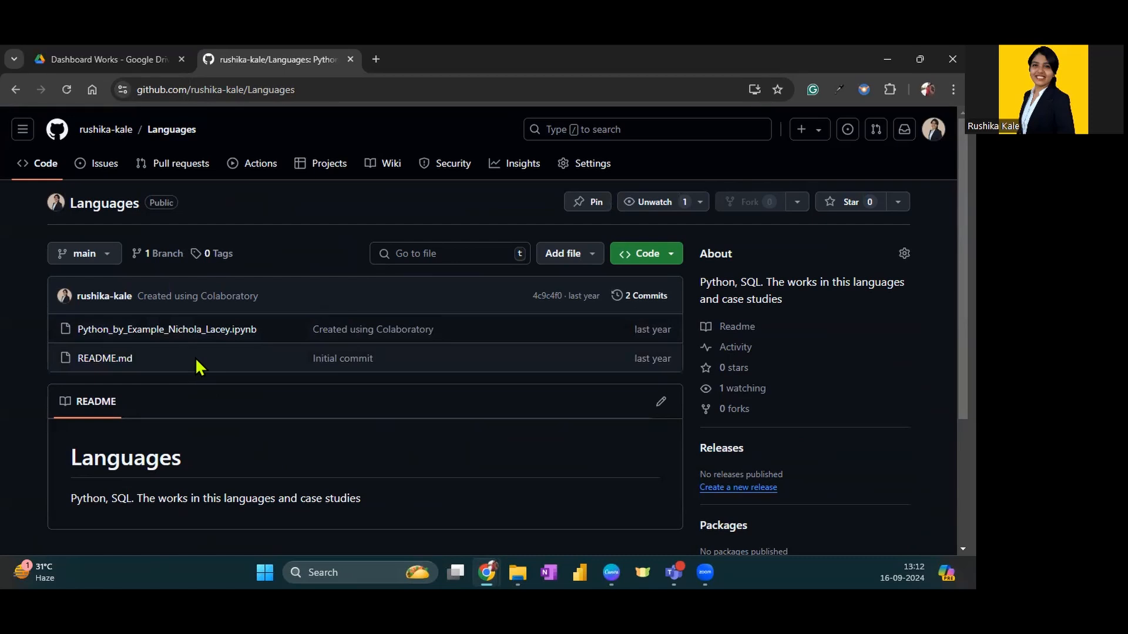
pyautogui.hotkey('alt', 'Left')
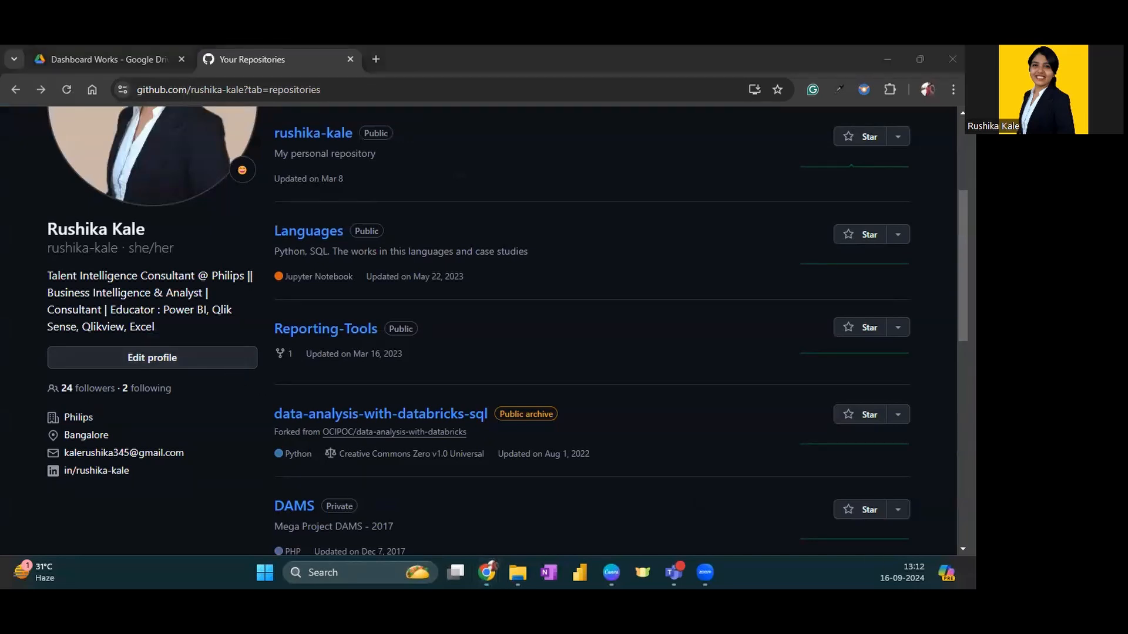
pyautogui.hotkey('alt', 'Tab')
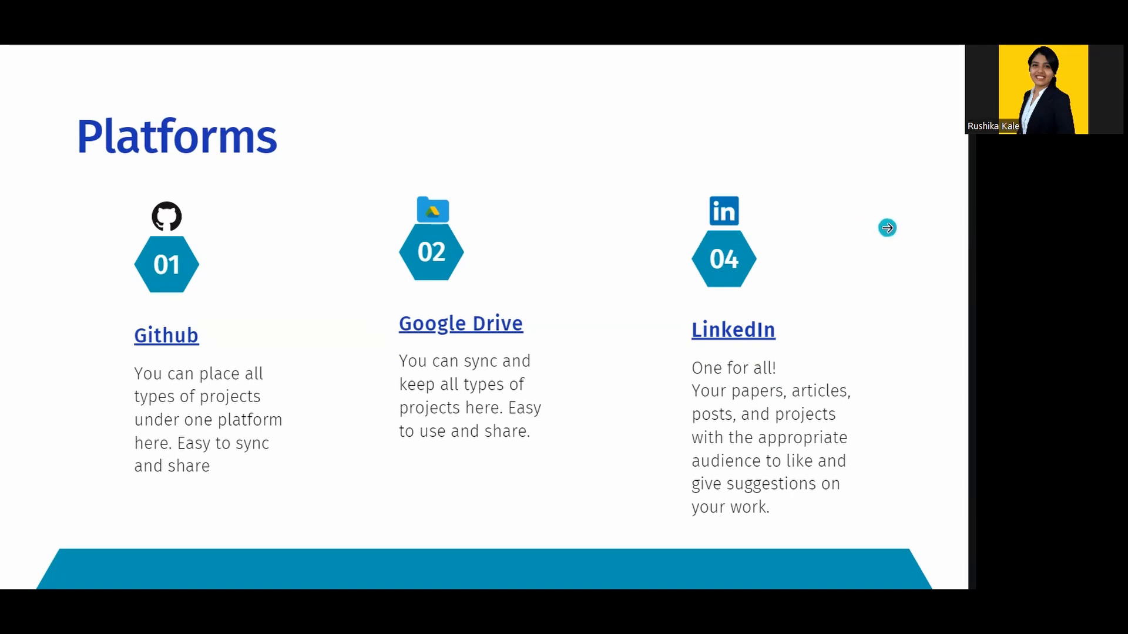
pyautogui.press('Right')
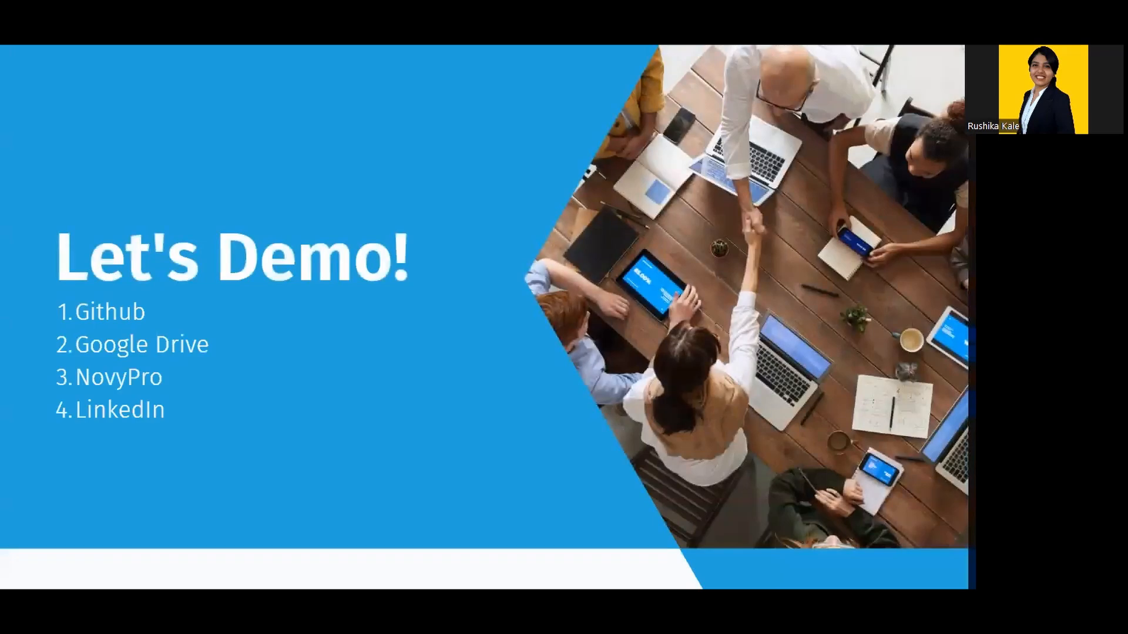
pyautogui.press('Right')
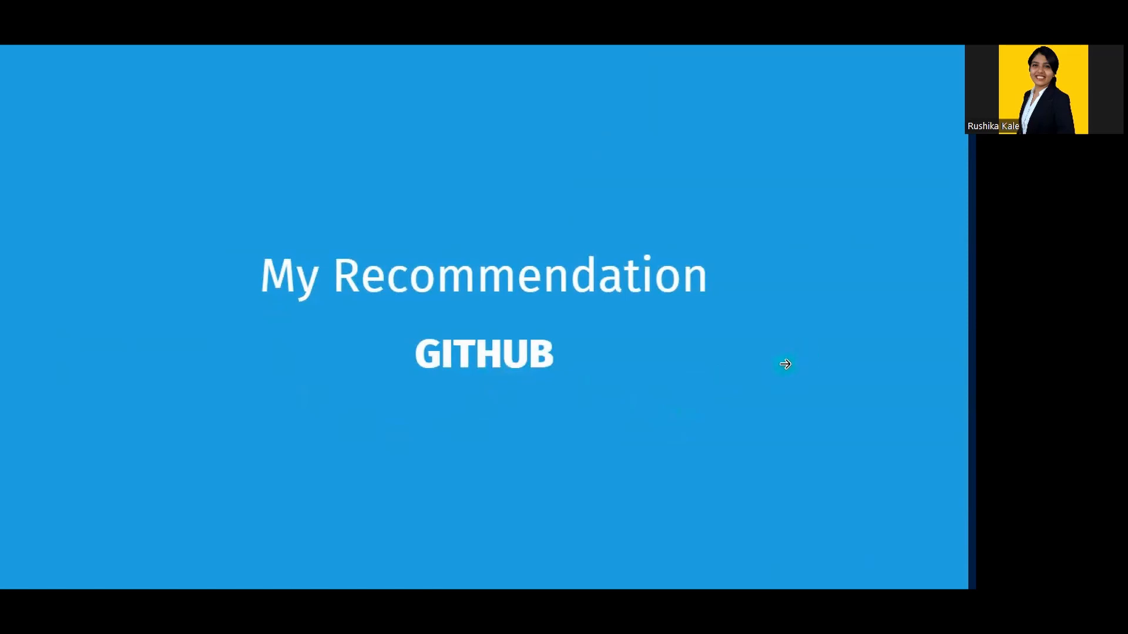
pyautogui.press('Right')
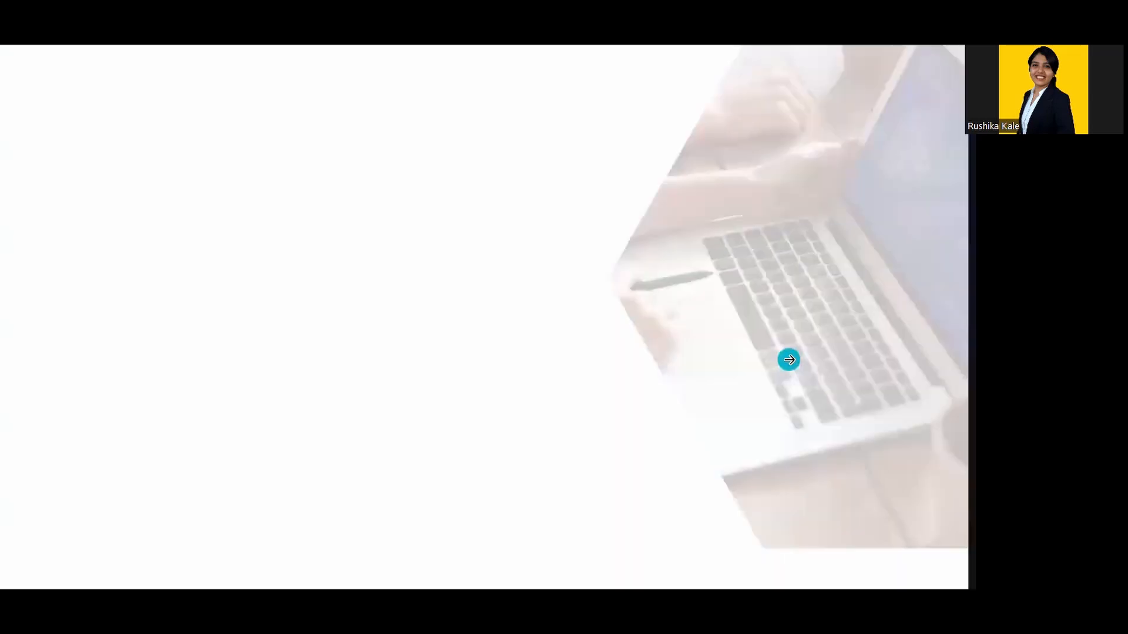